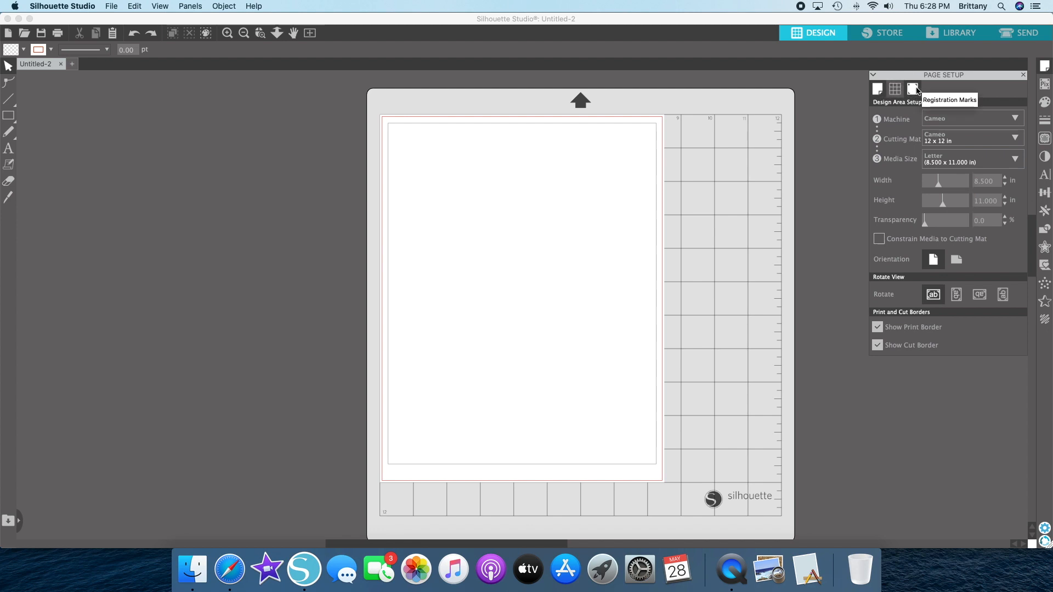
Step: Turn on the registration marks for the letter-size page
left_click(917, 90)
left_click(881, 118)
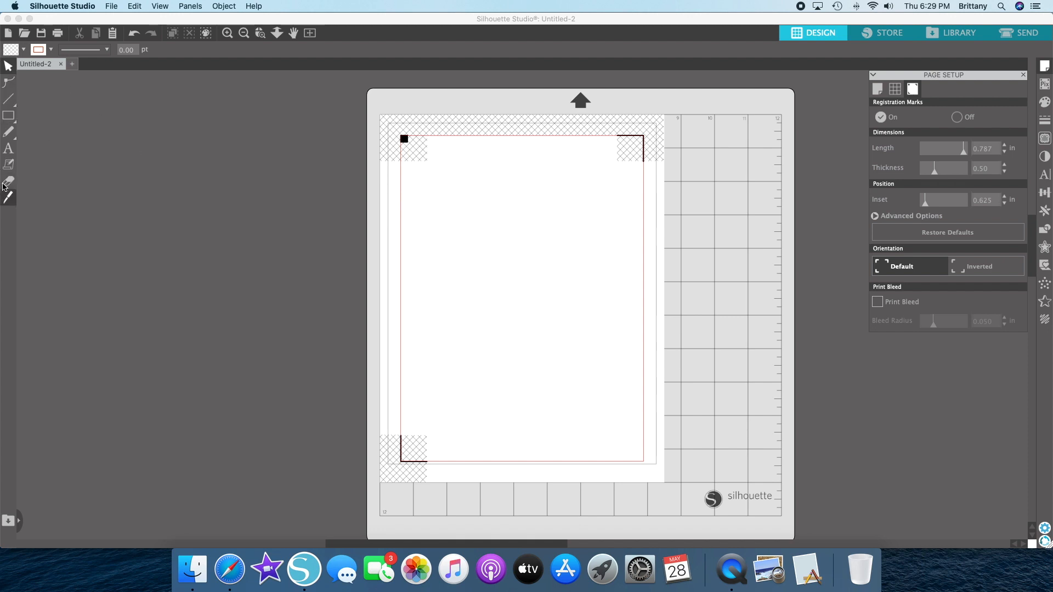
Step: Draw a rectangle about 2.7 in wide and 4.0 in high in the upper-left area of the page
mouse_move(8, 117)
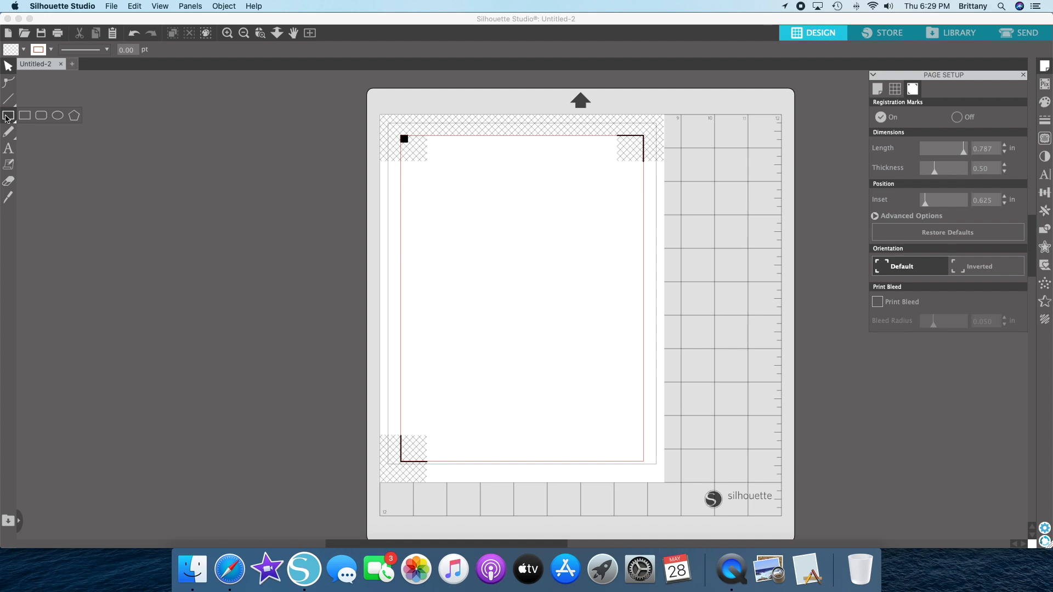
left_click(7, 117)
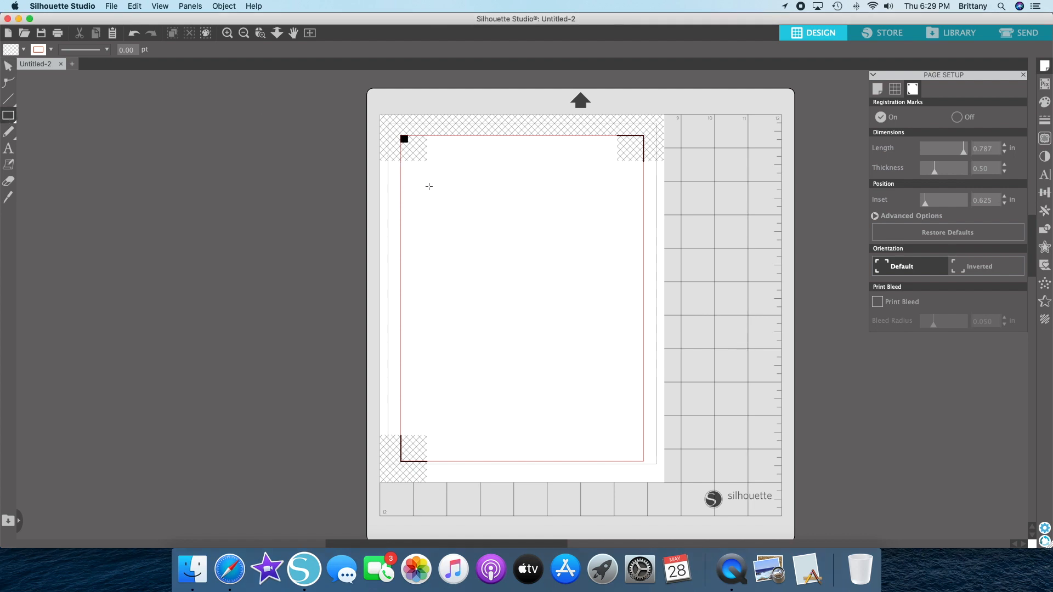
mouse_move(423, 176)
left_mouse_down()
mouse_move(433, 269)
mouse_move(513, 310)
left_mouse_up()
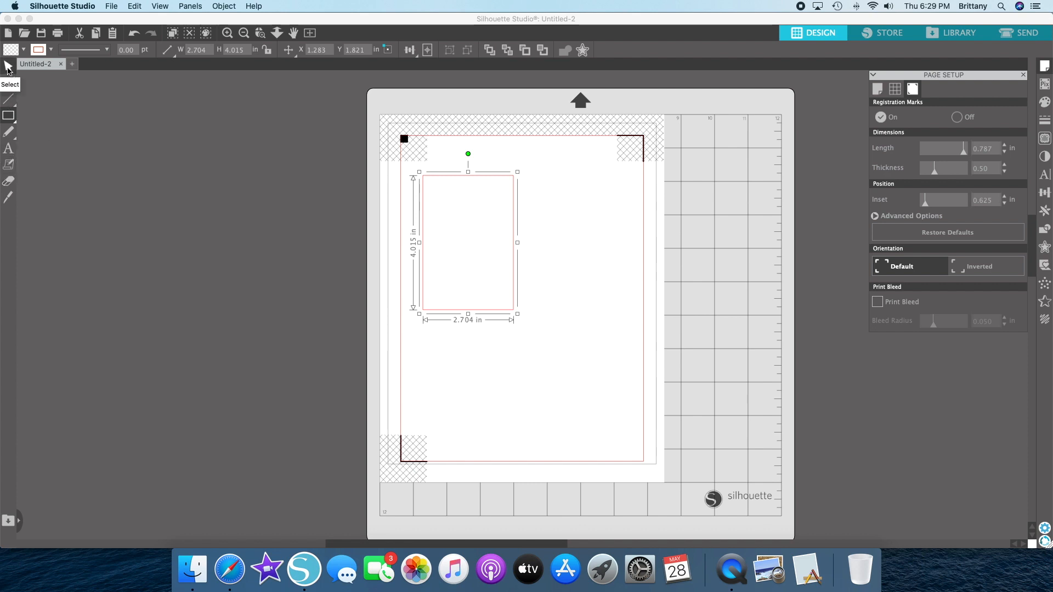
left_click(8, 66)
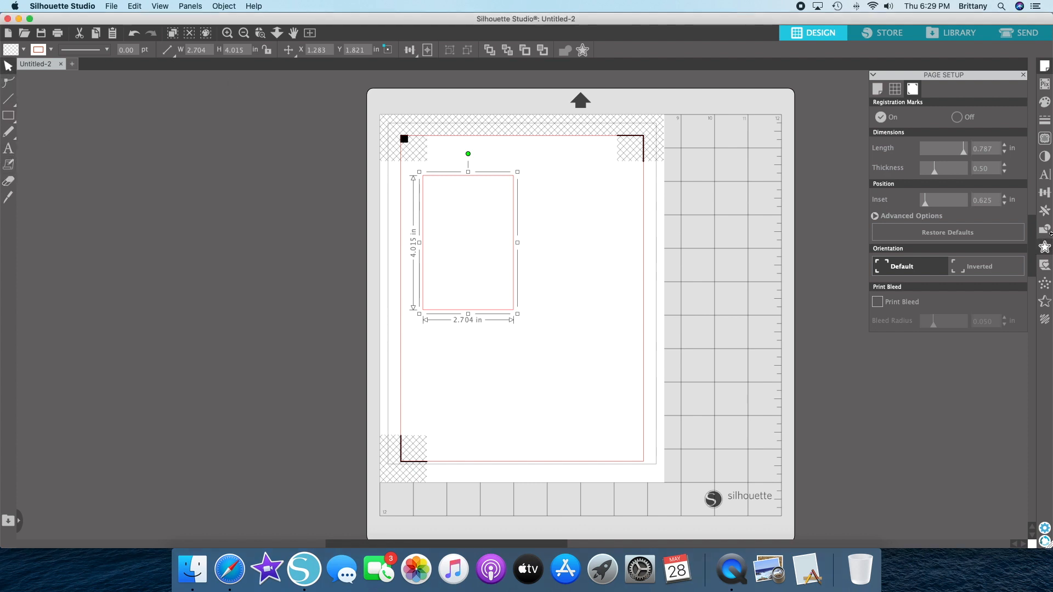
Step: Resize the rectangle to exactly 1.5 in wide and 3.8 in high, without locking the aspect ratio
left_click(1045, 195)
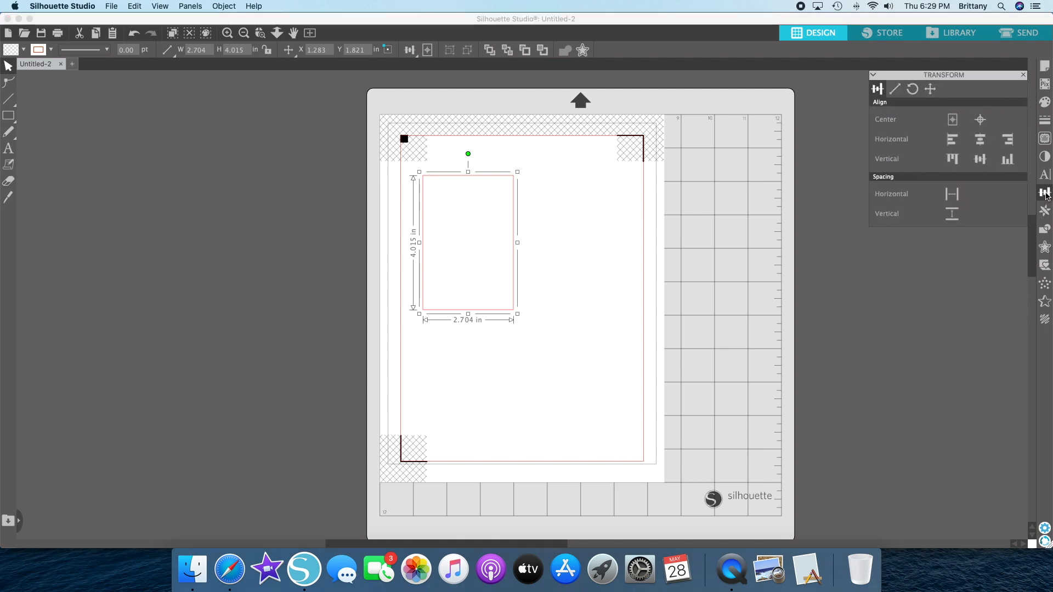
left_click(895, 91)
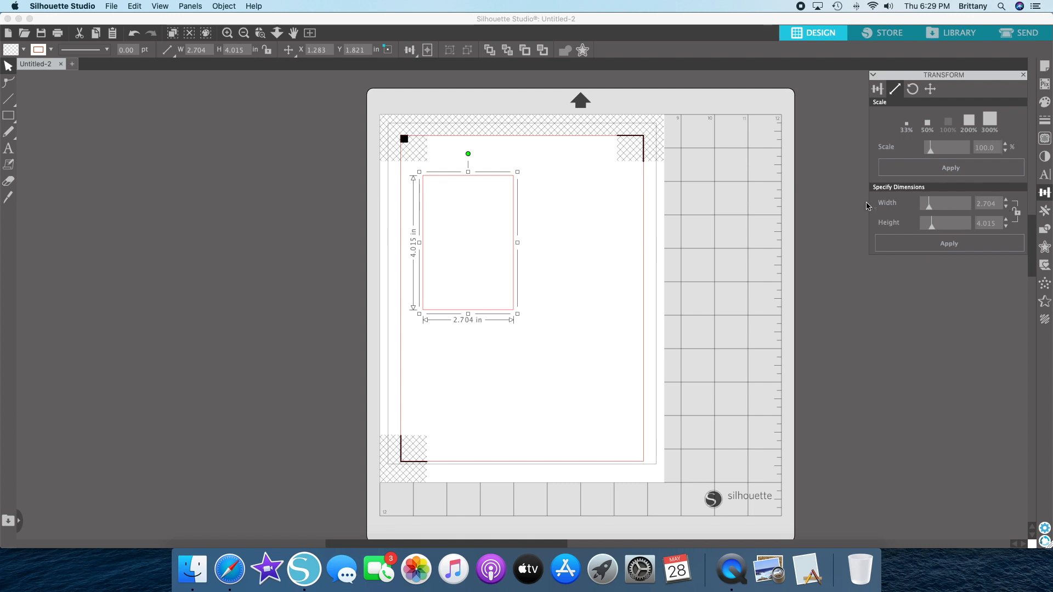
left_click(1017, 216)
left_click(1018, 216)
left_click(1017, 216)
left_click(1017, 217)
left_click(1018, 217)
double_click(996, 204)
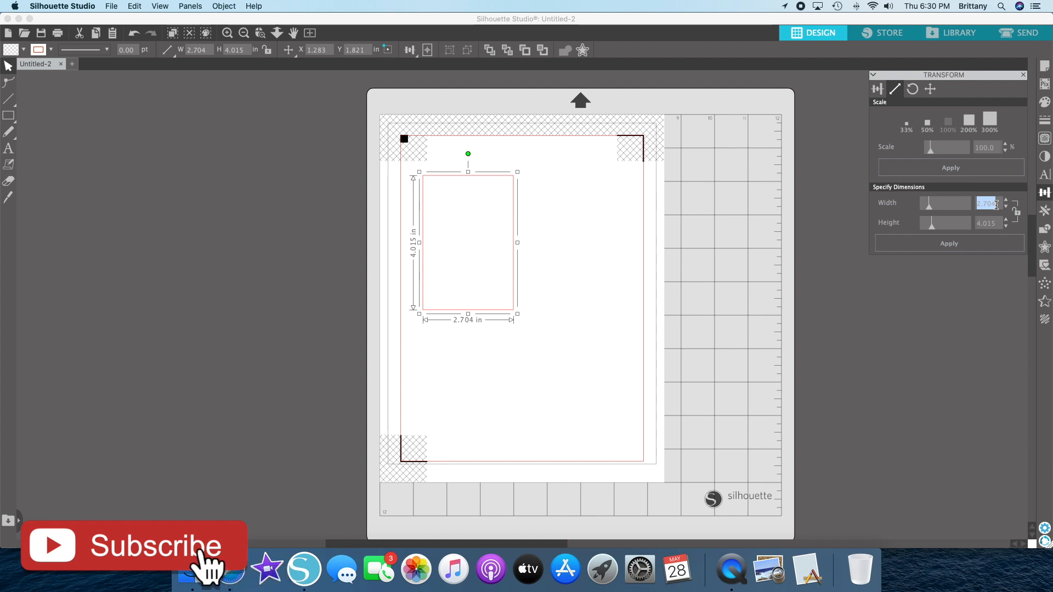
type("1.5")
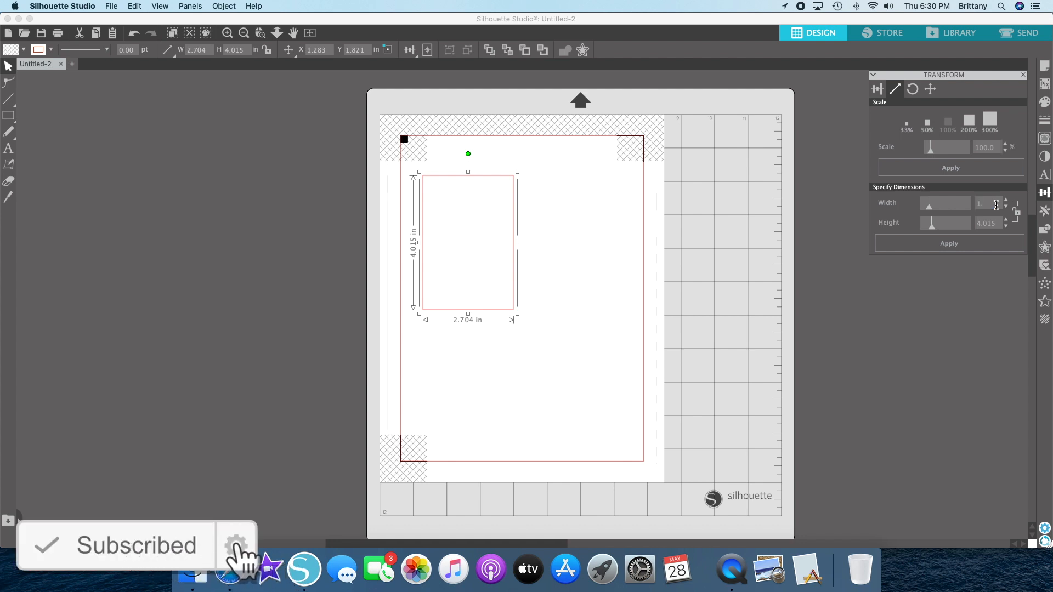
left_click(997, 224)
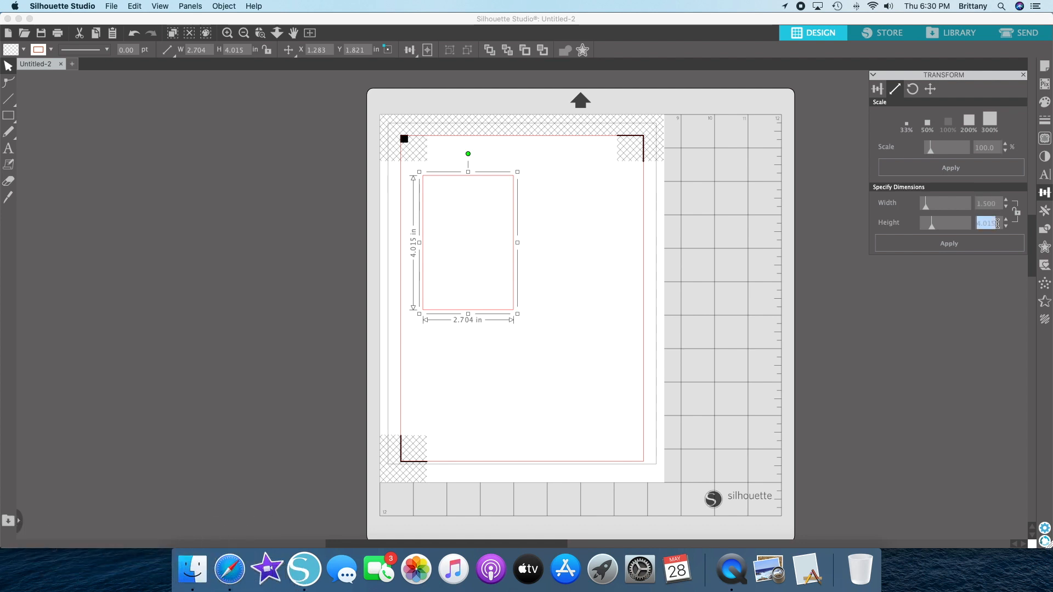
type("3.8")
left_click(933, 243)
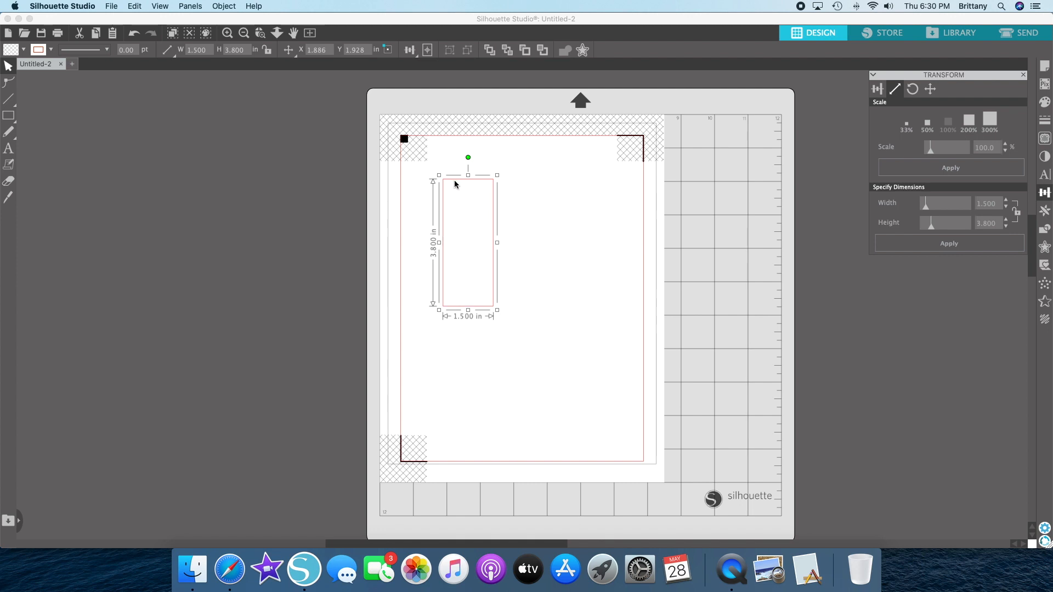
Step: Move the rectangle to the upper-left corner of the cut area, just below the square registration mark
left_click(506, 188)
left_click_drag(427, 171, 410, 162)
left_click(454, 166)
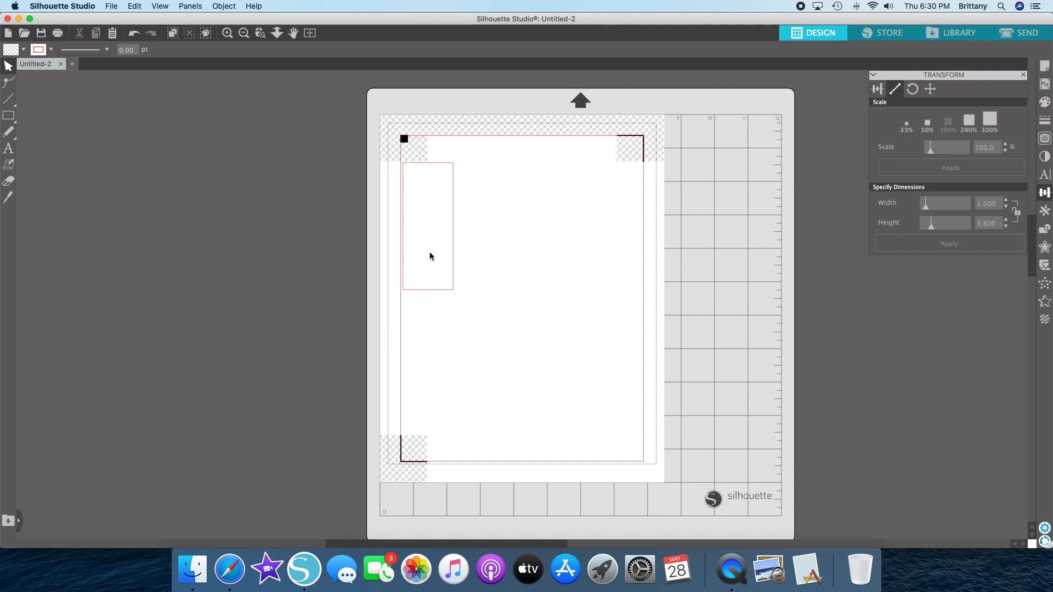
Step: Draw a second rectangle about 2.8 in wide and 1.5 in high on the empty page area beside the first
left_click(25, 116)
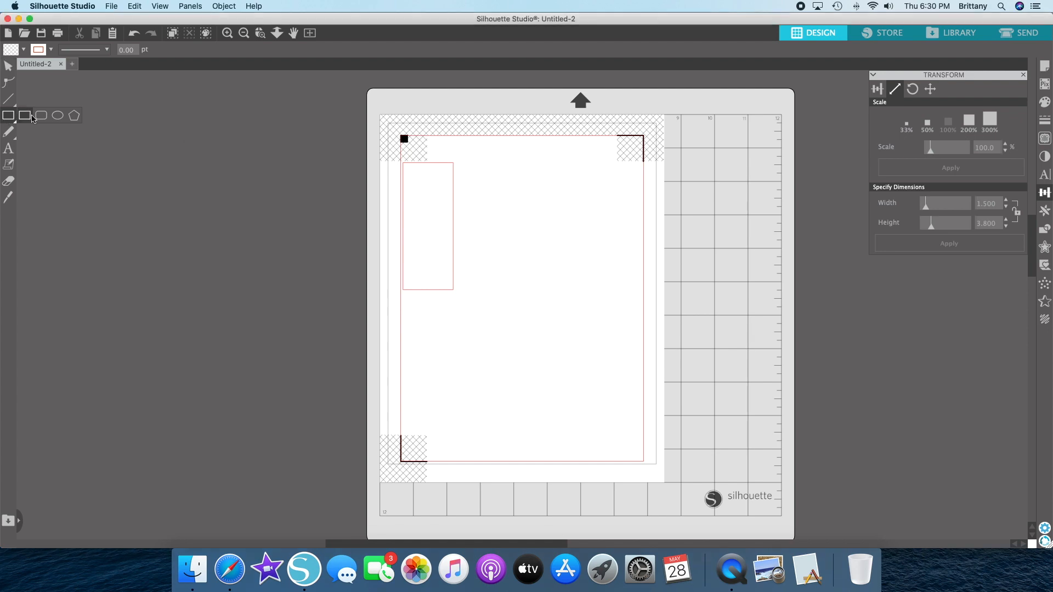
left_click_drag(503, 222, 598, 273)
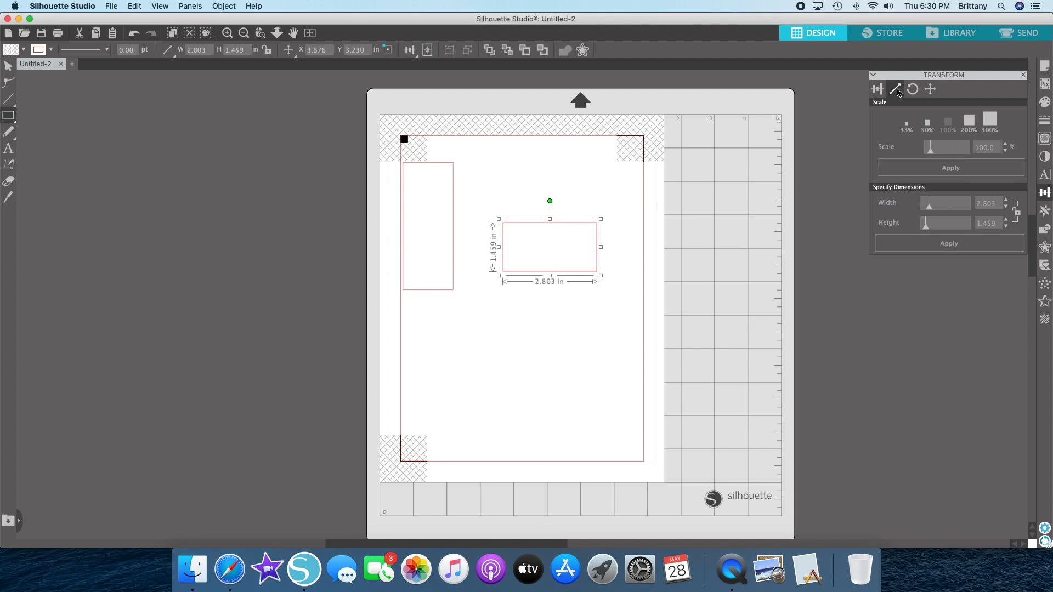
left_click(9, 66)
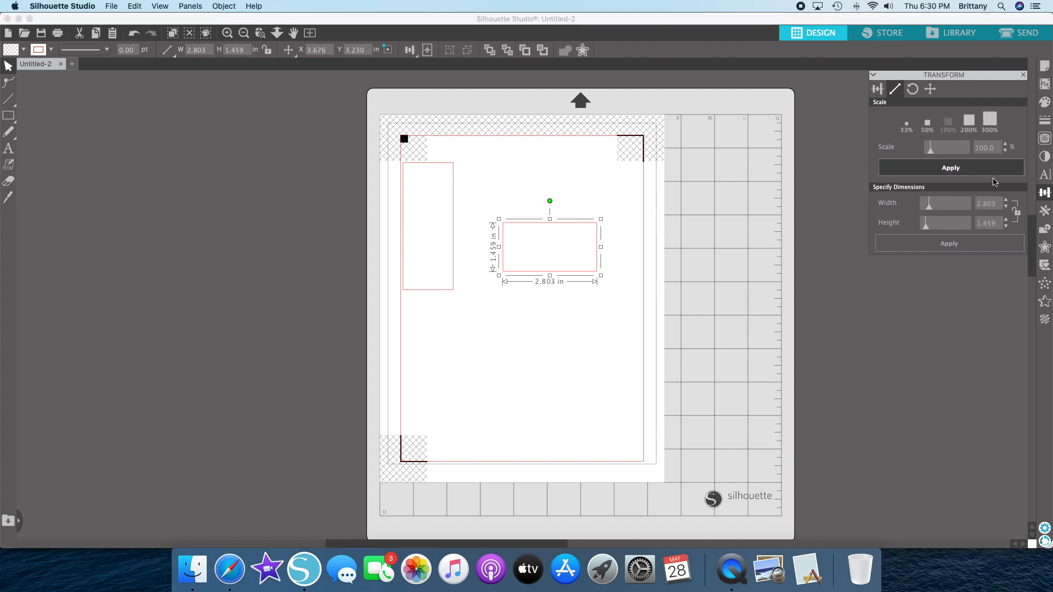
Step: Resize the second rectangle to 1.9 in wide and 3 in high
left_click(997, 204)
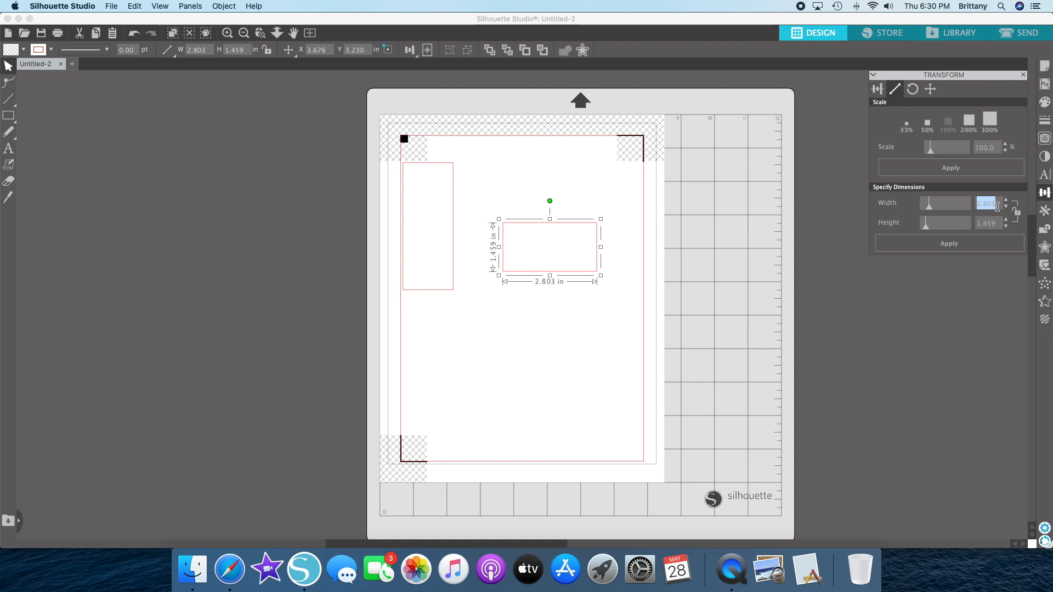
type("1.9")
key("Tab")
type("3")
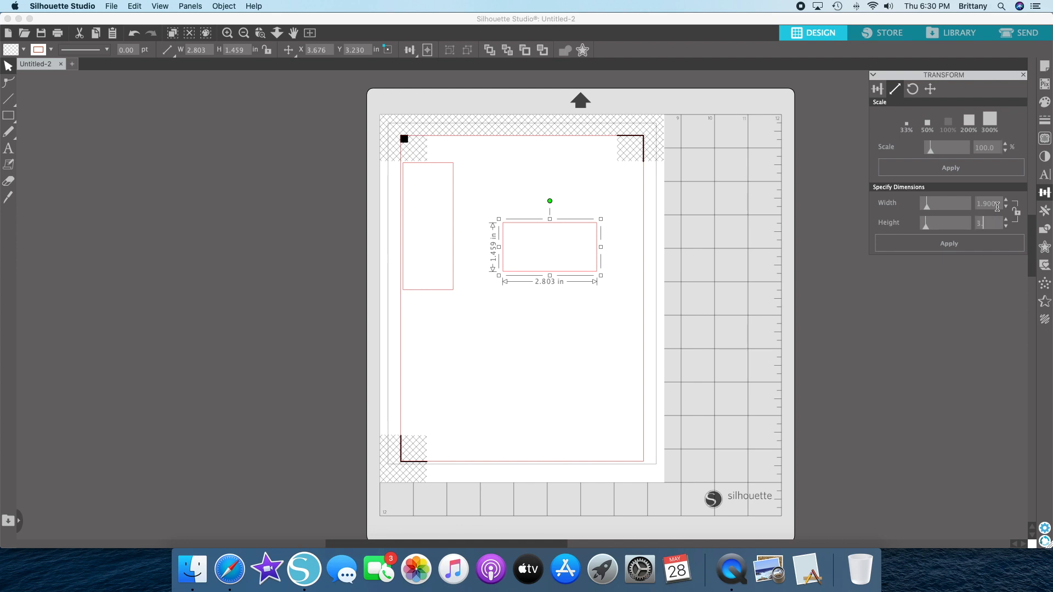
left_click(958, 244)
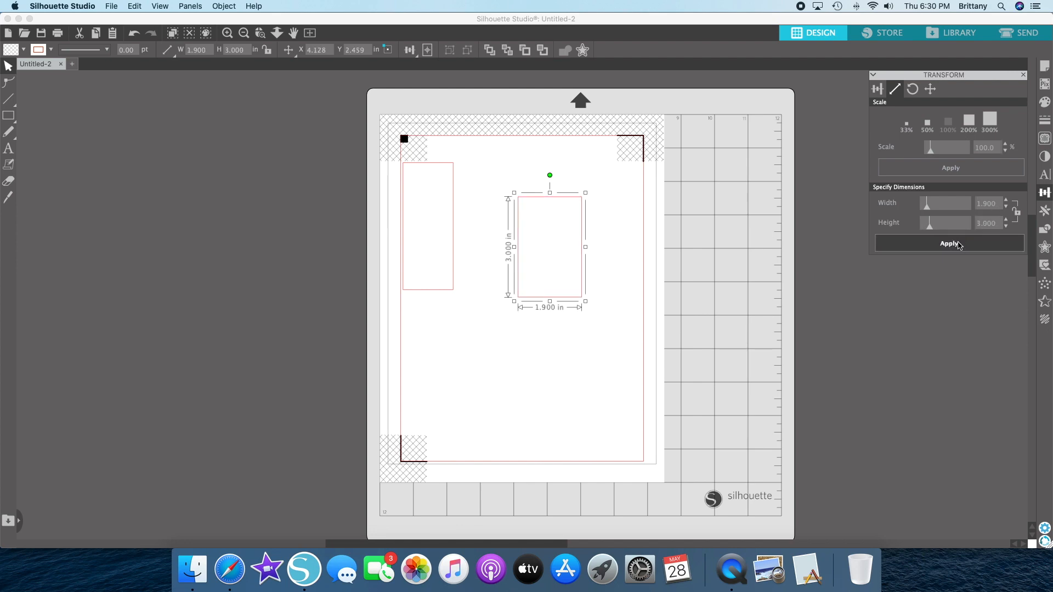
Step: Set the second rectangle's width to 3 in and its height to 1.9 in
double_click(998, 203)
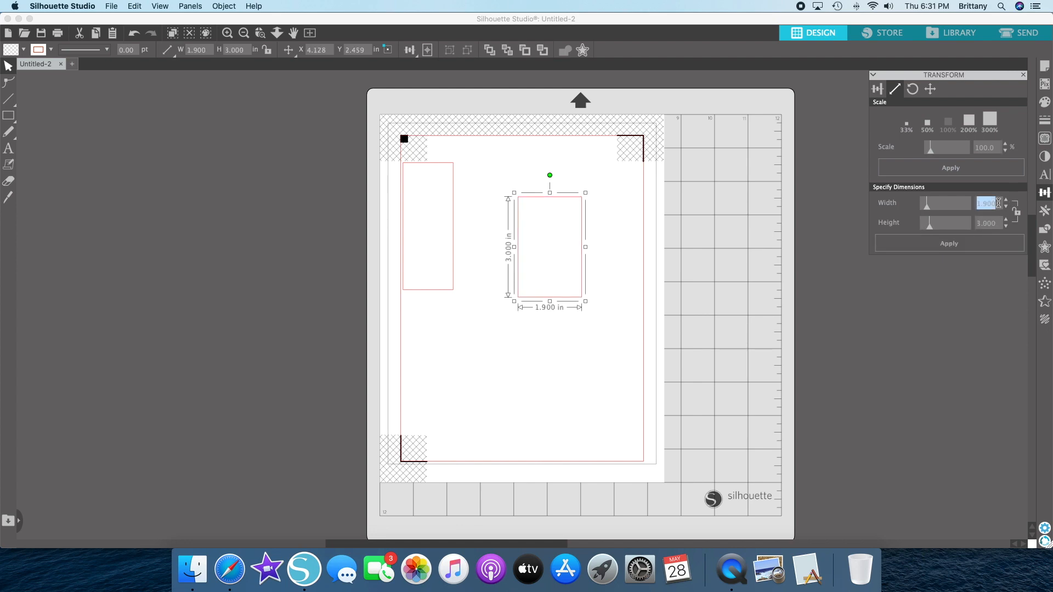
type("3")
key("Tab")
type("1")
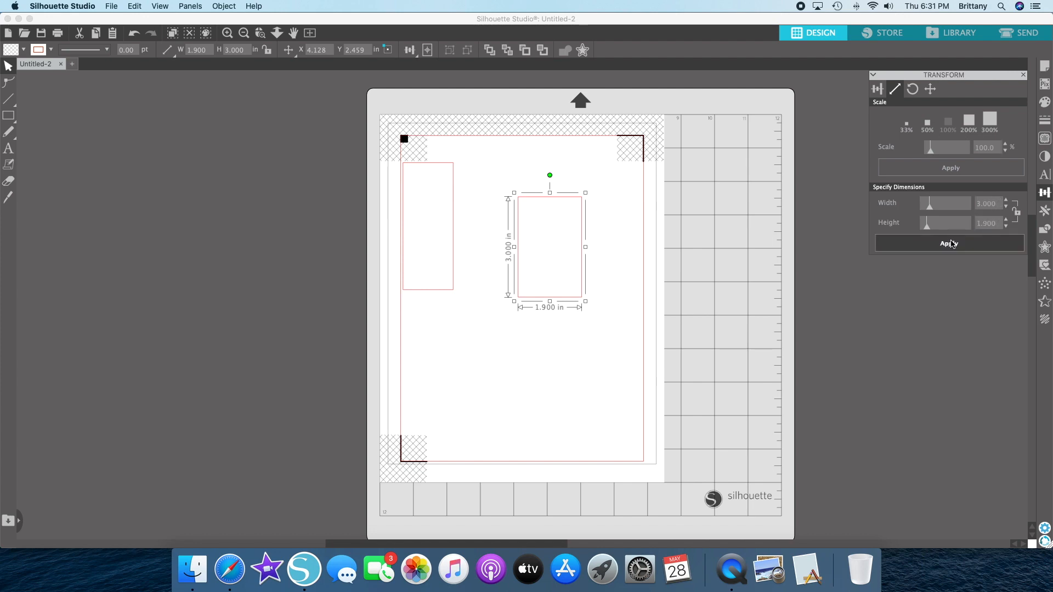
left_click(949, 243)
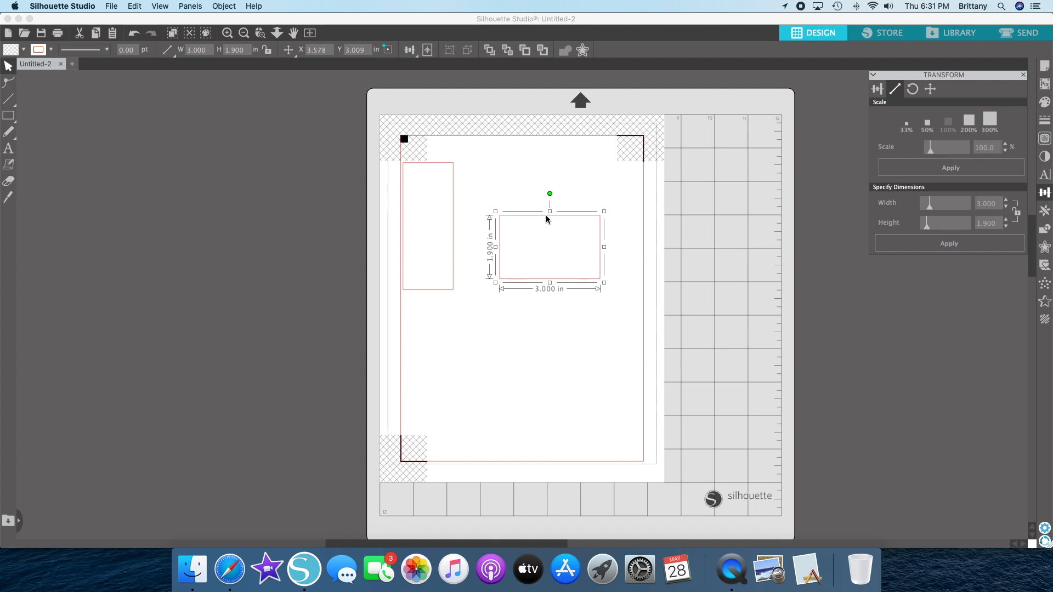
Step: Move the second rectangle off the cutting mat into the empty area to its left
left_click(663, 228)
left_click_drag(516, 220, 270, 187)
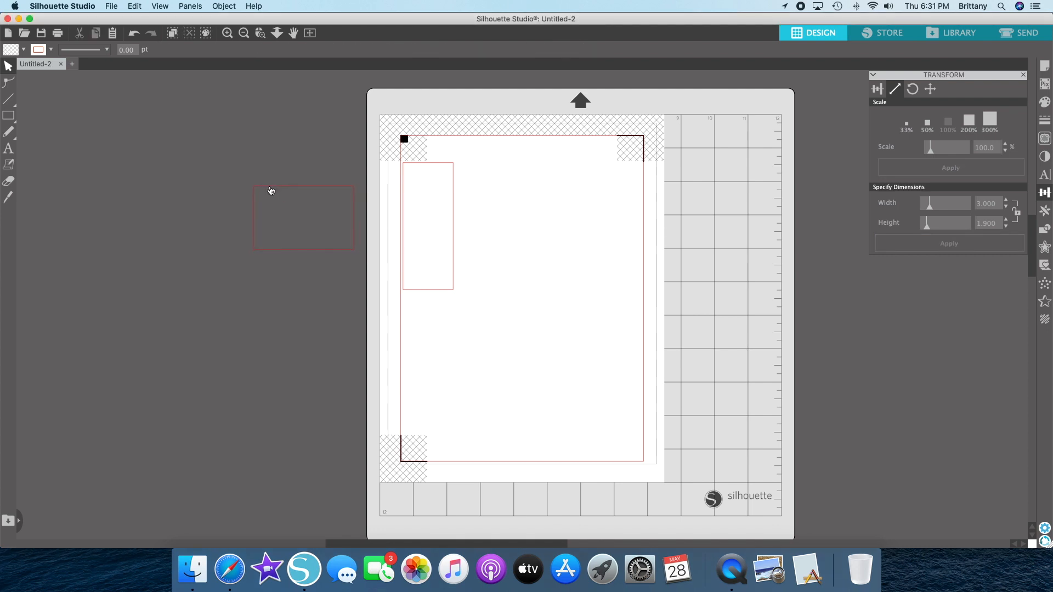
Step: Nudge the tall rectangle left against the cut border and check its alignment up close
left_click(411, 167)
key("Left")
key("Left")
key("Left")
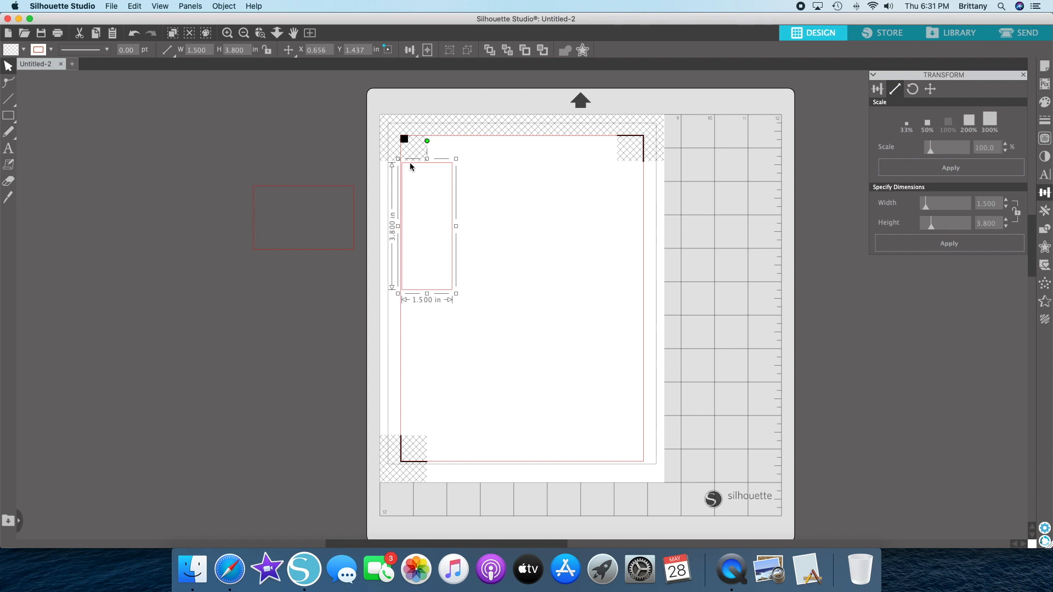
left_click(231, 35)
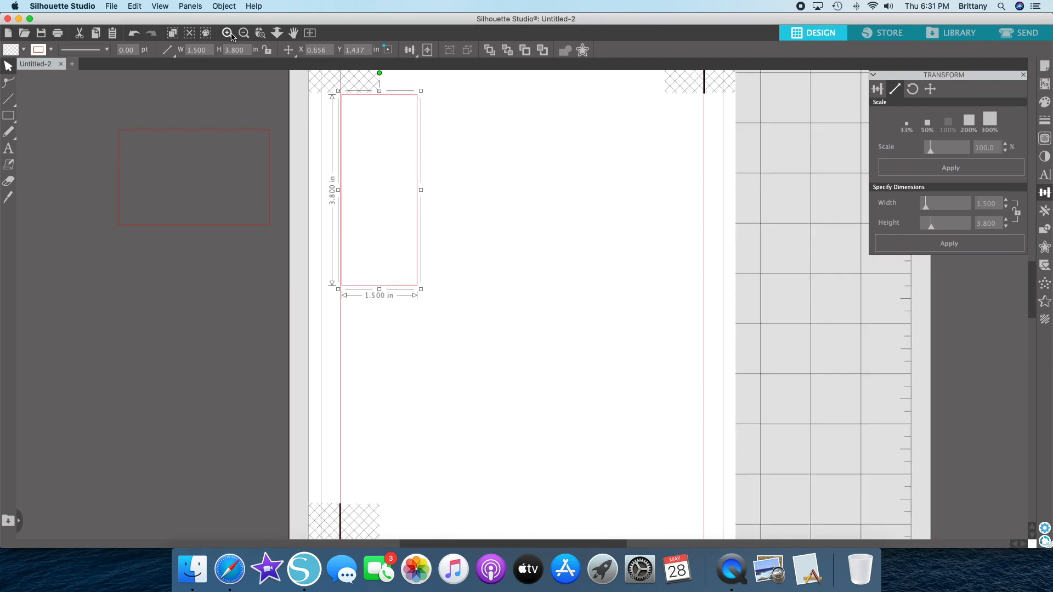
left_click(606, 316)
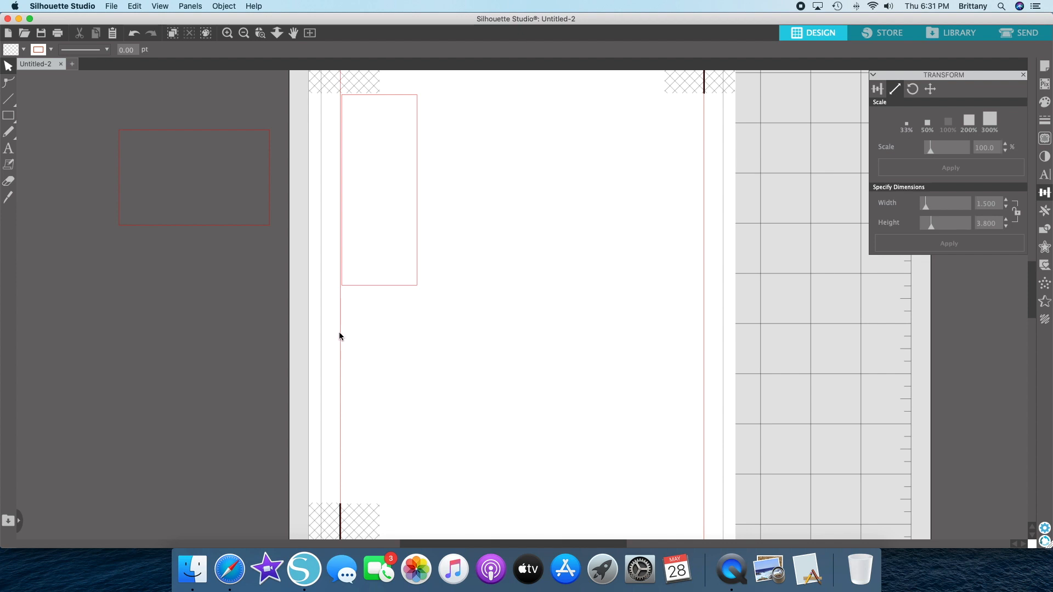
scroll(339, 333, "up", 1)
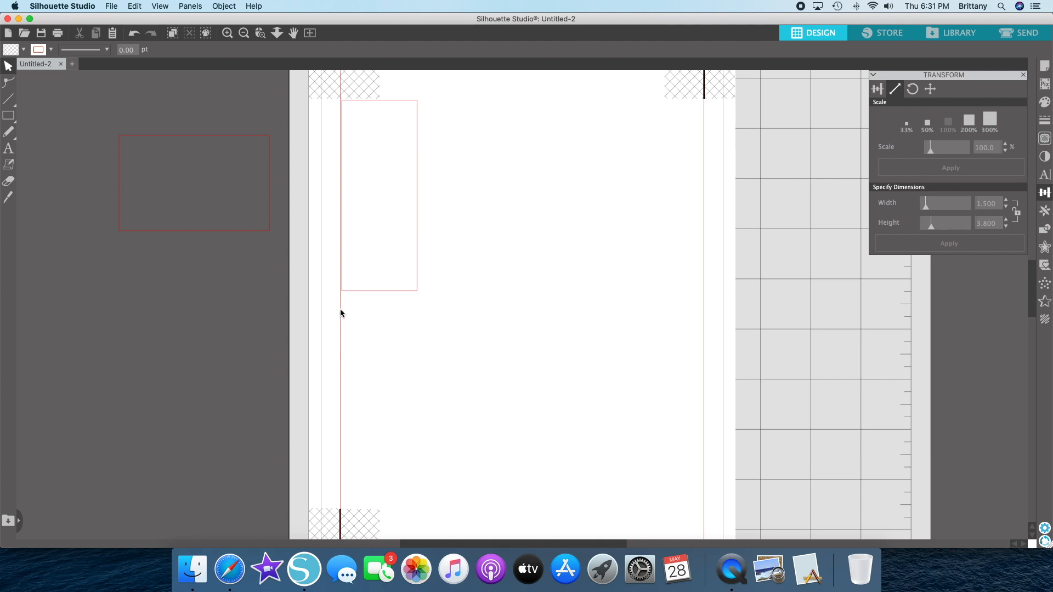
scroll(341, 344, "up", 2)
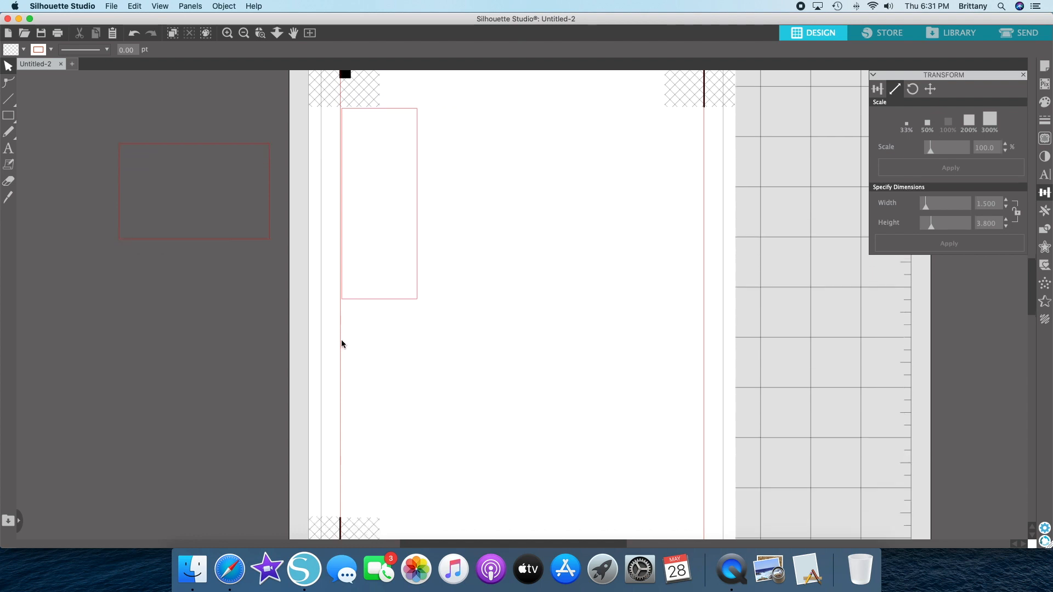
scroll(341, 343, "up", 1)
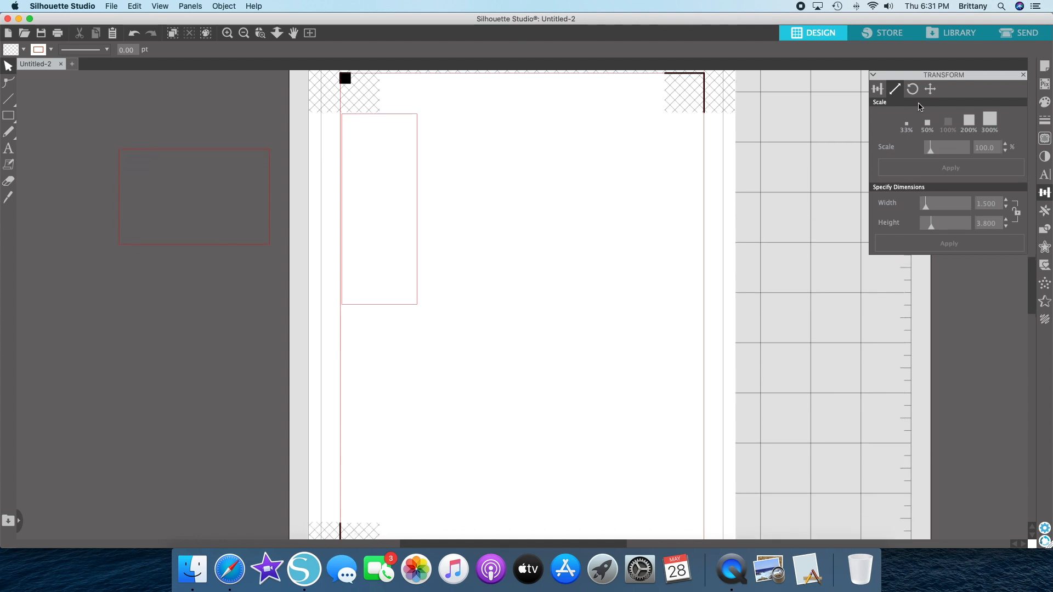
Step: Replicate the tall rectangle with Fill Page and check how the copies fit within the cut border
left_click(1045, 212)
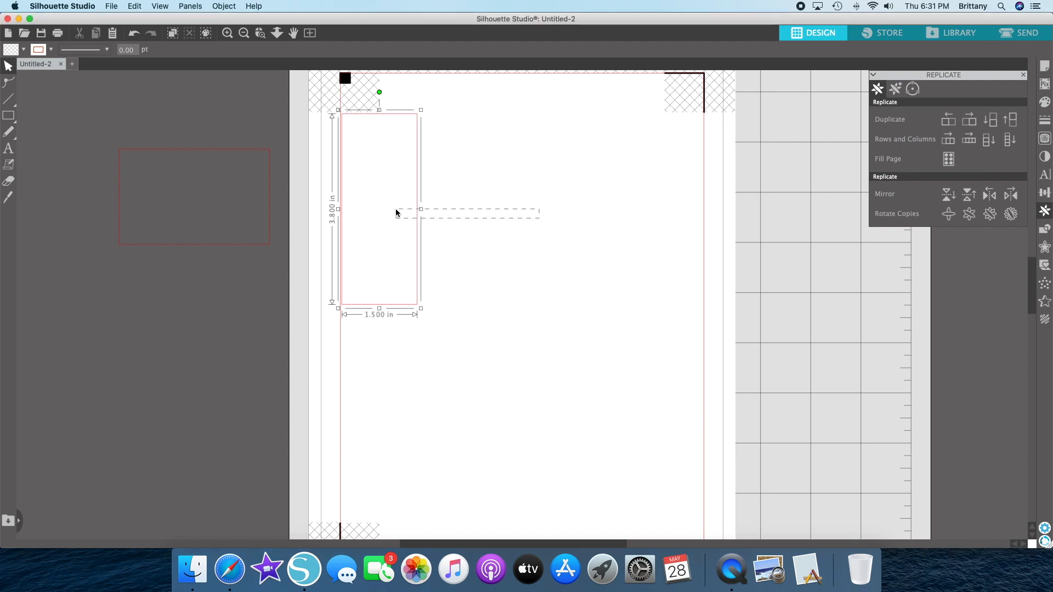
left_click(418, 212)
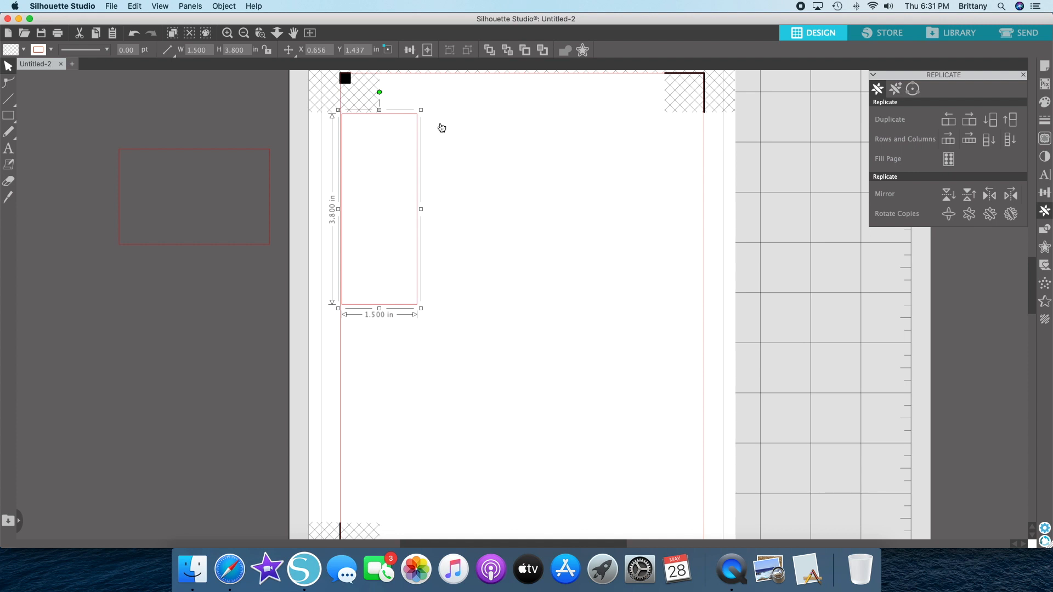
left_click(950, 159)
left_click(794, 271)
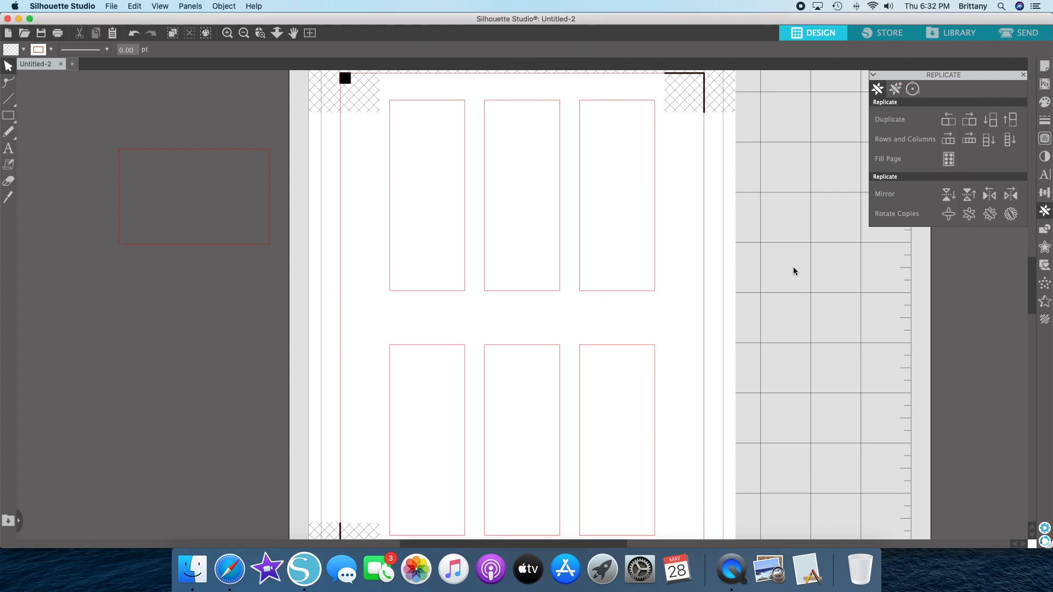
scroll(793, 268, "down", 3)
scroll(790, 274, "up", 2)
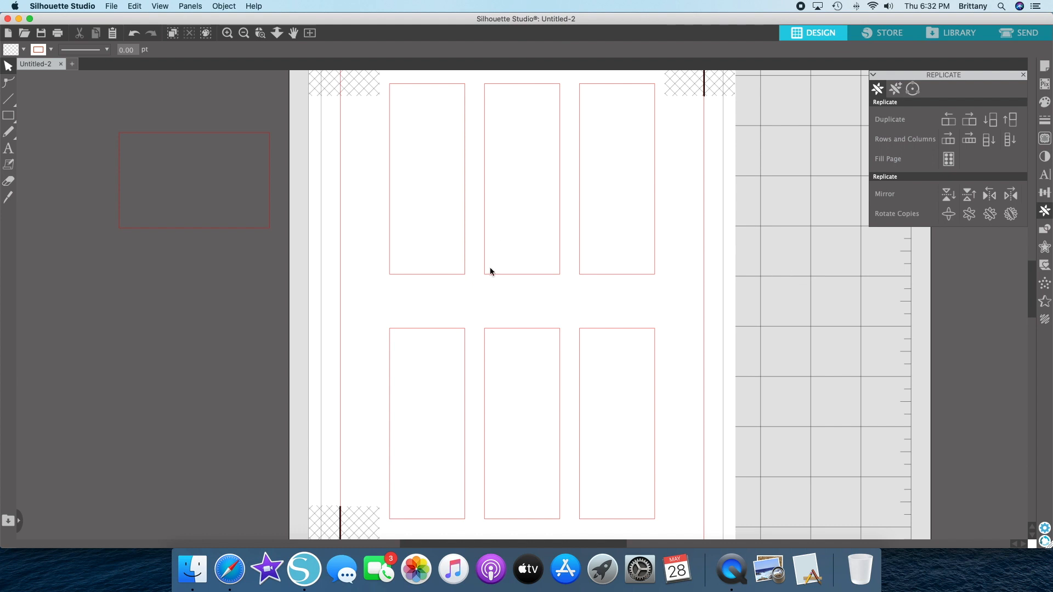
scroll(639, 228, "up", 2)
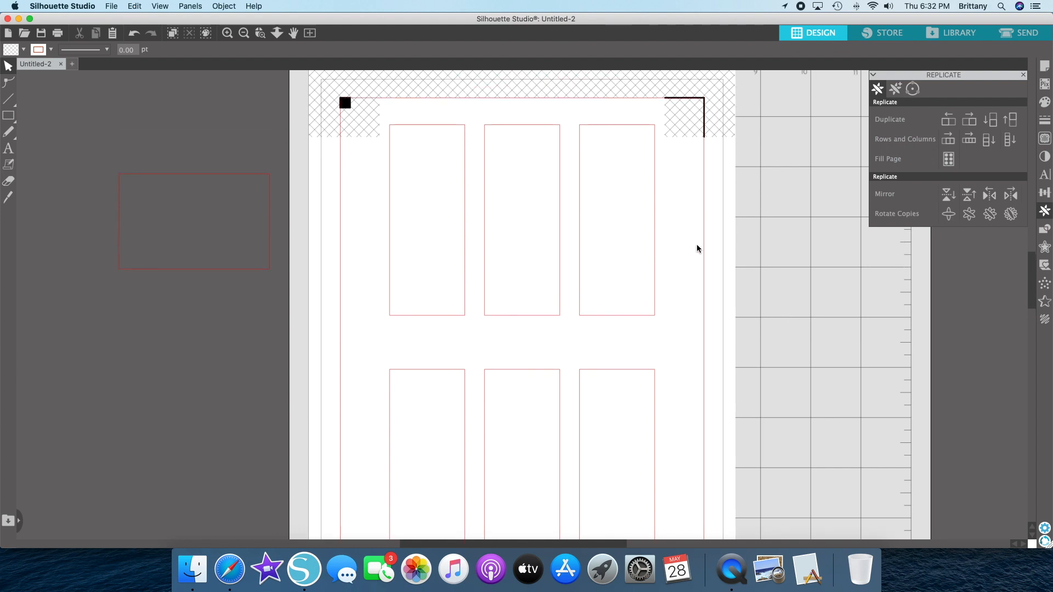
scroll(697, 249, "down", 4)
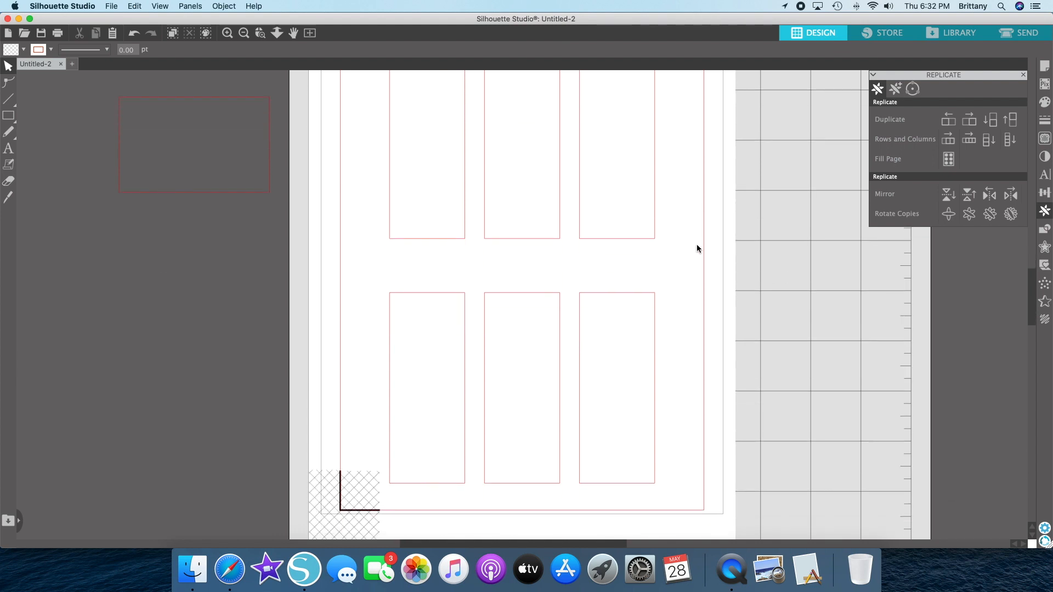
Step: Undo the Fill Page replication and replicate the tall rectangle with Row of Four instead
left_click(135, 34)
left_click(134, 34)
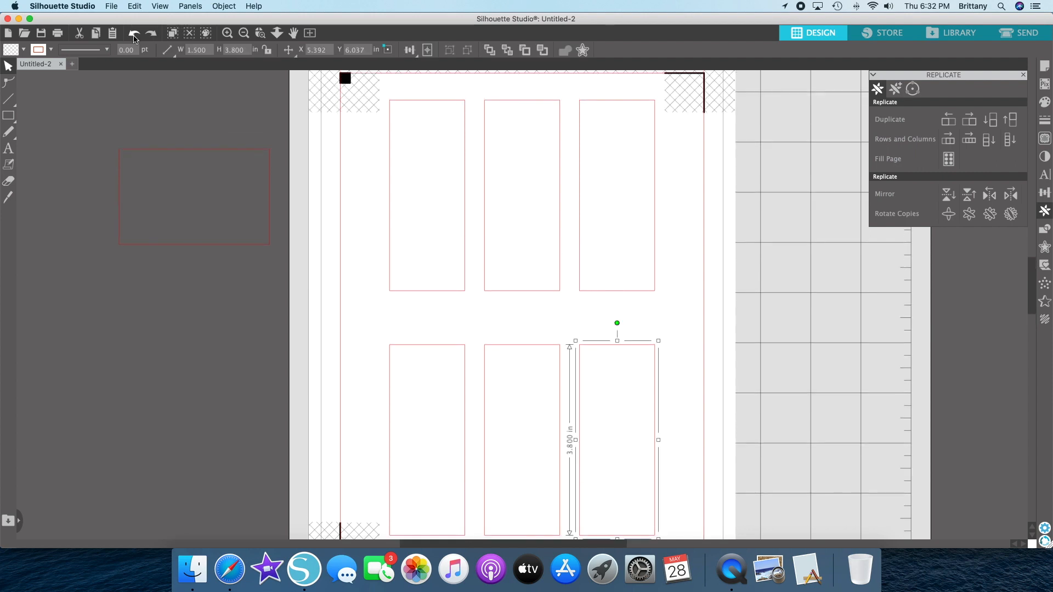
left_click(134, 34)
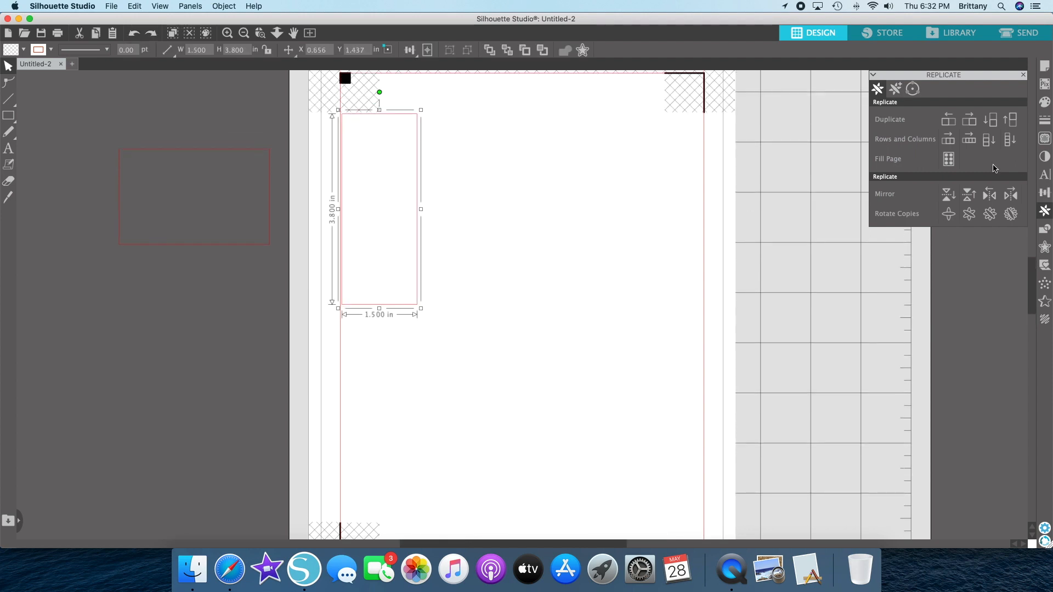
left_click(969, 141)
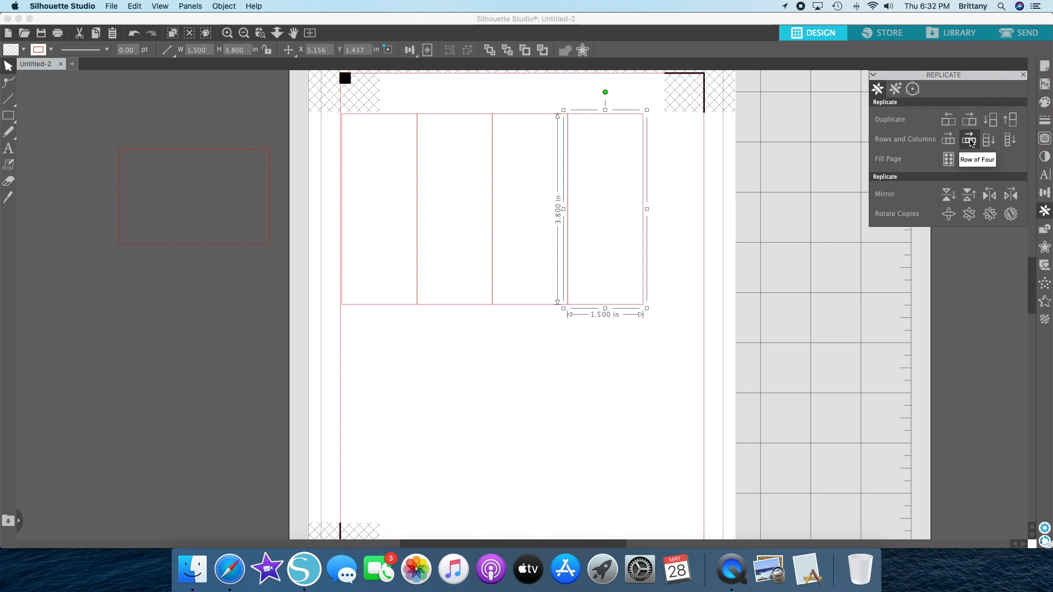
left_click(729, 195)
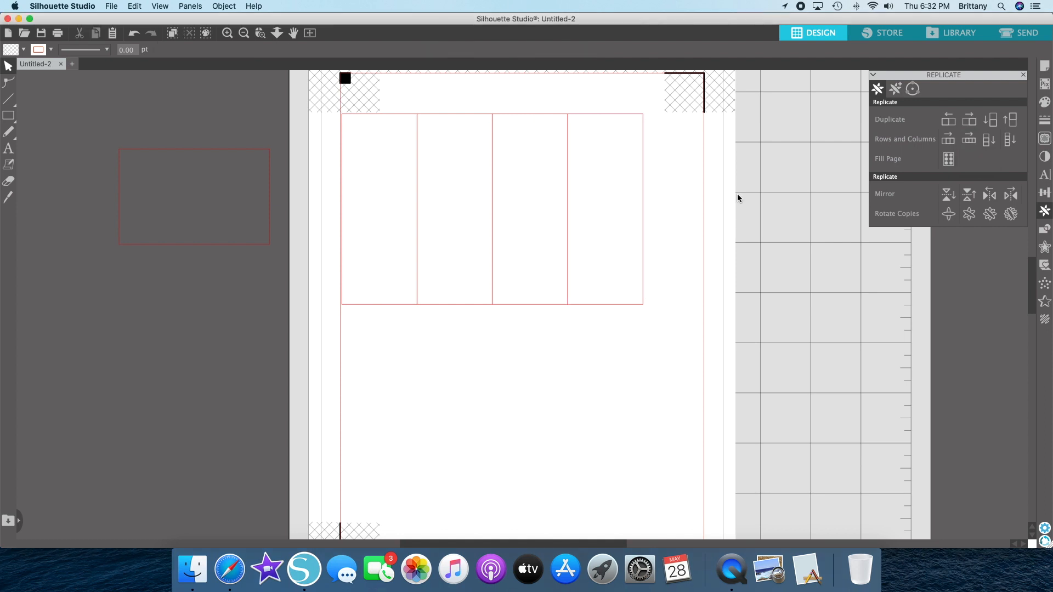
Step: Nudge the fourth rectangle in the row slightly to the right, away from the third one
left_click_drag(737, 194, 637, 189)
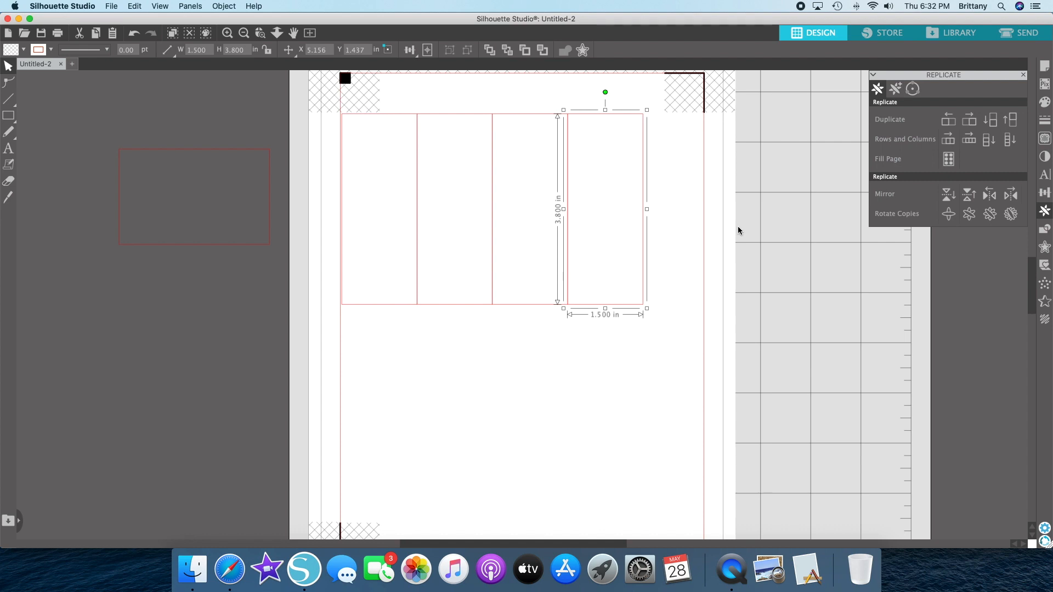
key("Right")
key("Right")
key("Right")
key("Right")
key("Right")
key("Right")
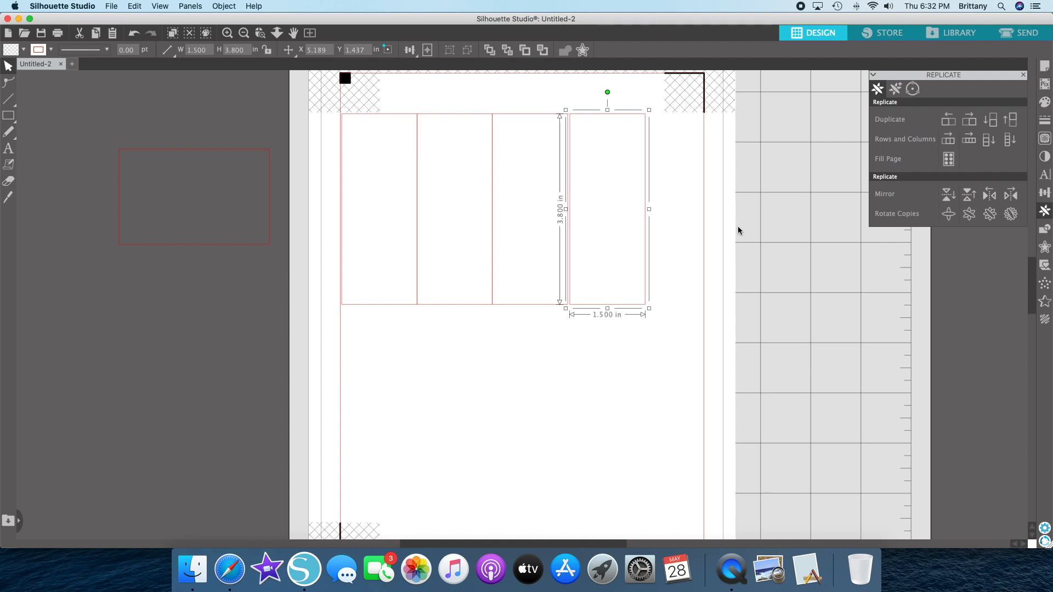
key("Right")
key("Right")
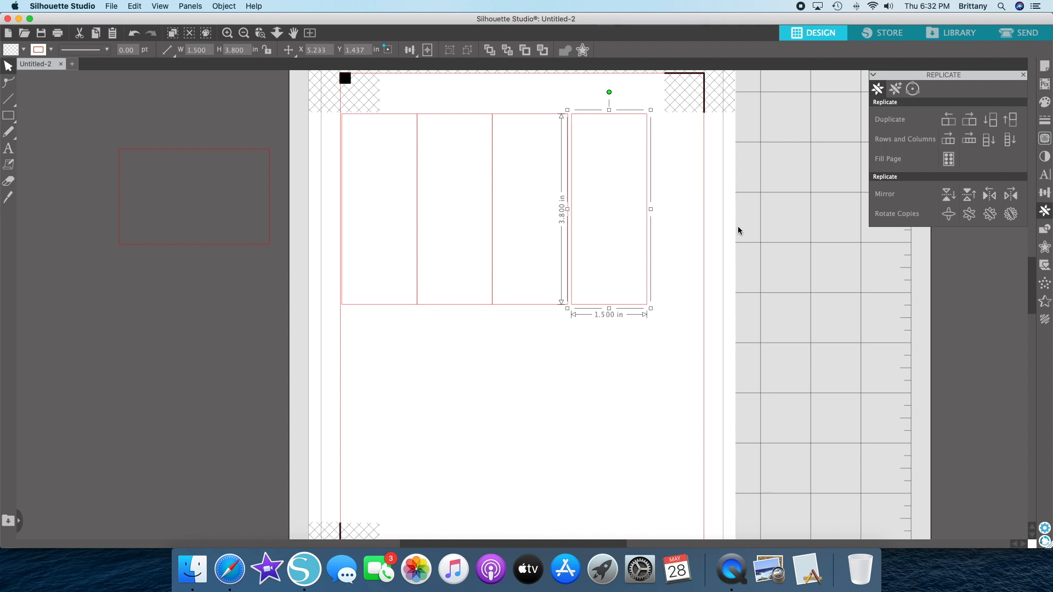
left_click(738, 230)
Step: Space the four rectangles in the row evenly in the horizontal direction
left_click_drag(711, 230, 357, 216)
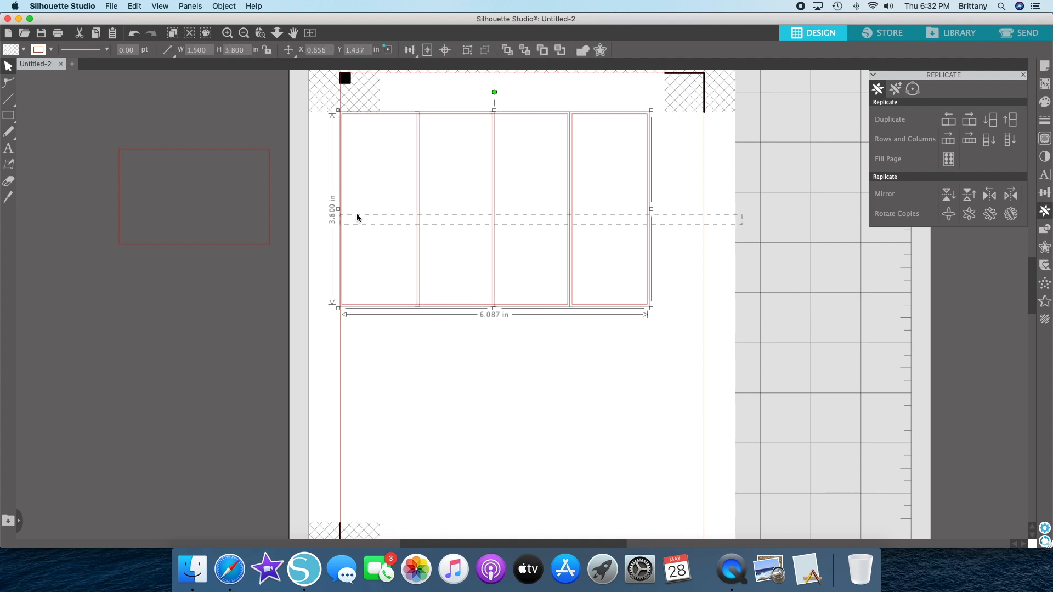
left_click(1045, 192)
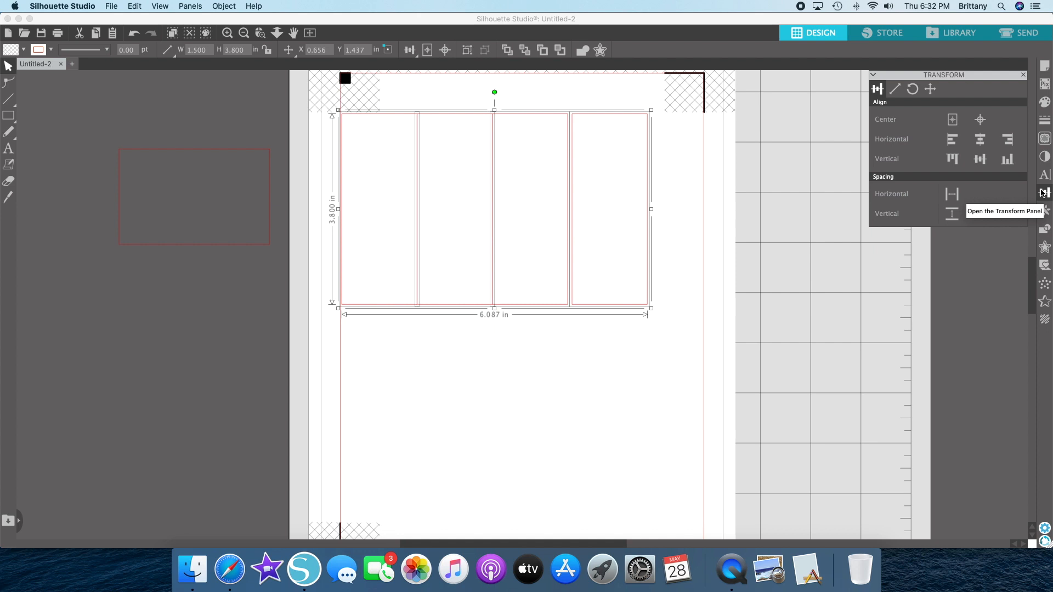
left_click(953, 196)
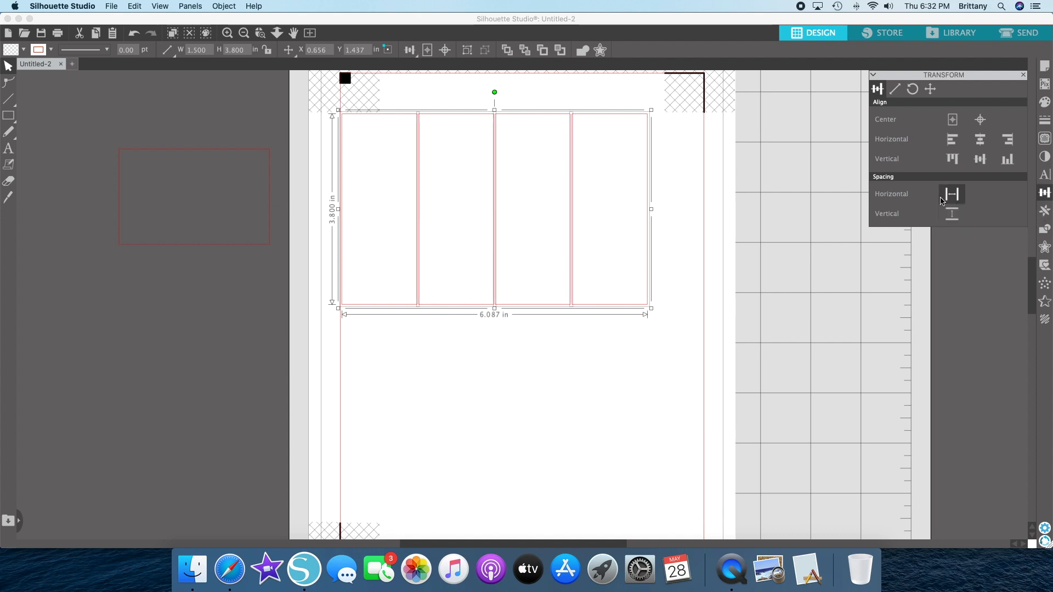
left_click(859, 201)
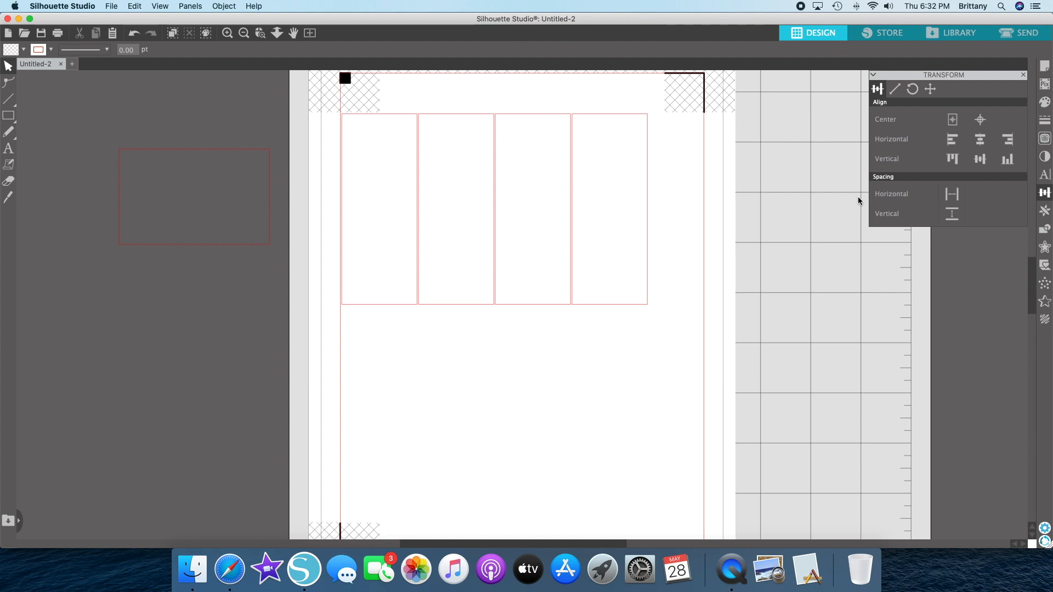
Step: Duplicate the whole row of four rectangles directly below itself
scroll(748, 245, "right", 8)
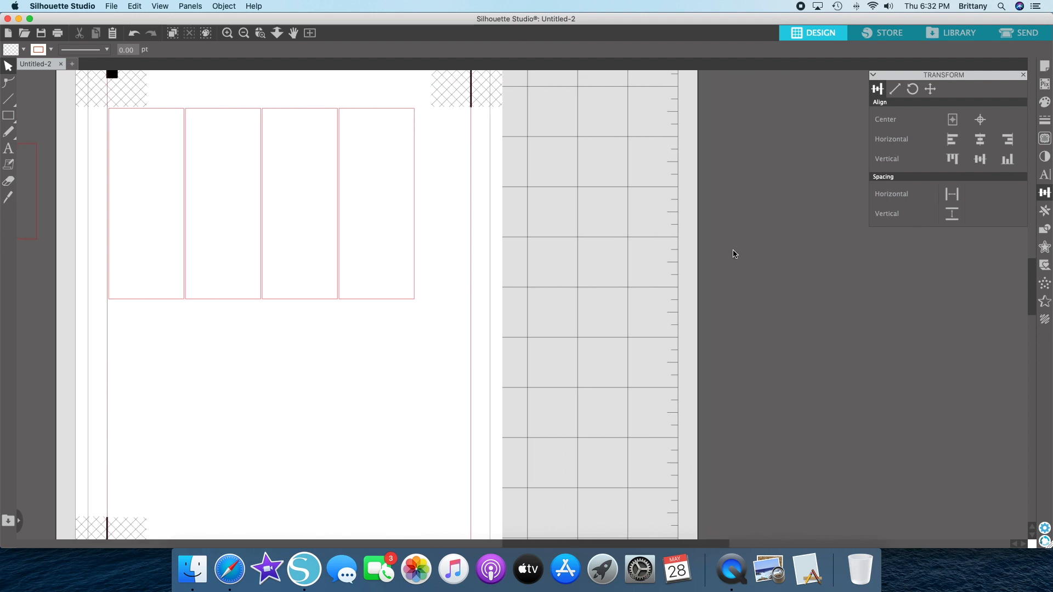
scroll(644, 267, "left", 10)
scroll(644, 268, "right", 2)
left_click_drag(834, 249, 369, 229)
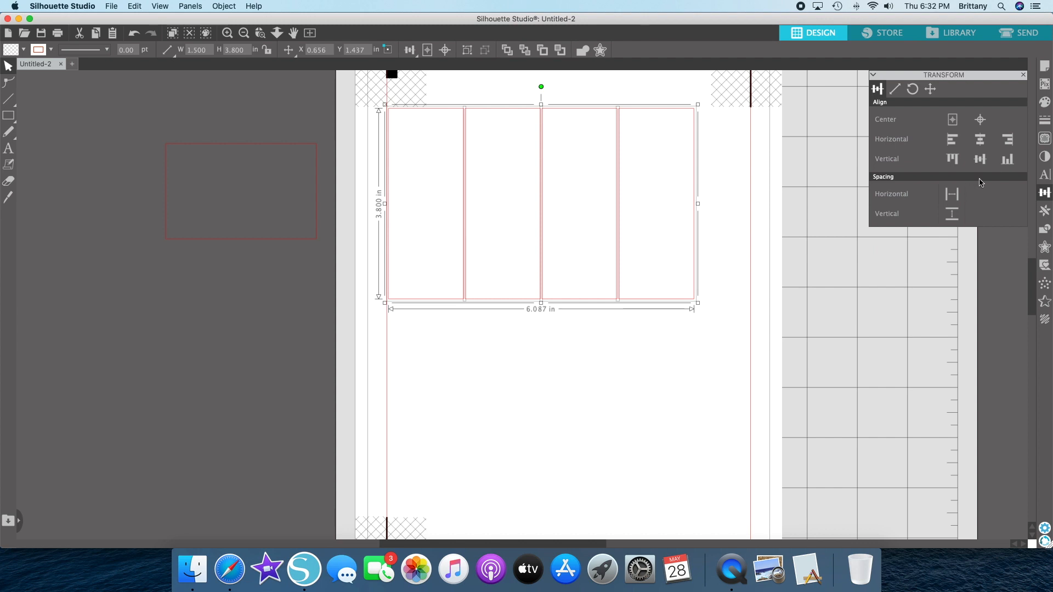
left_click(1045, 212)
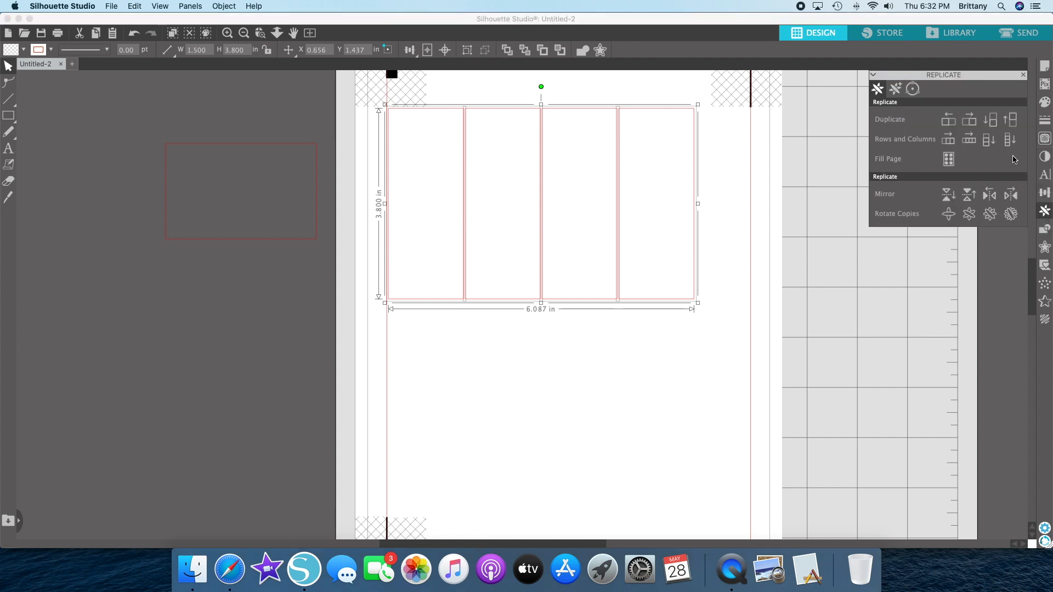
left_click(991, 119)
scroll(805, 284, "down", 1)
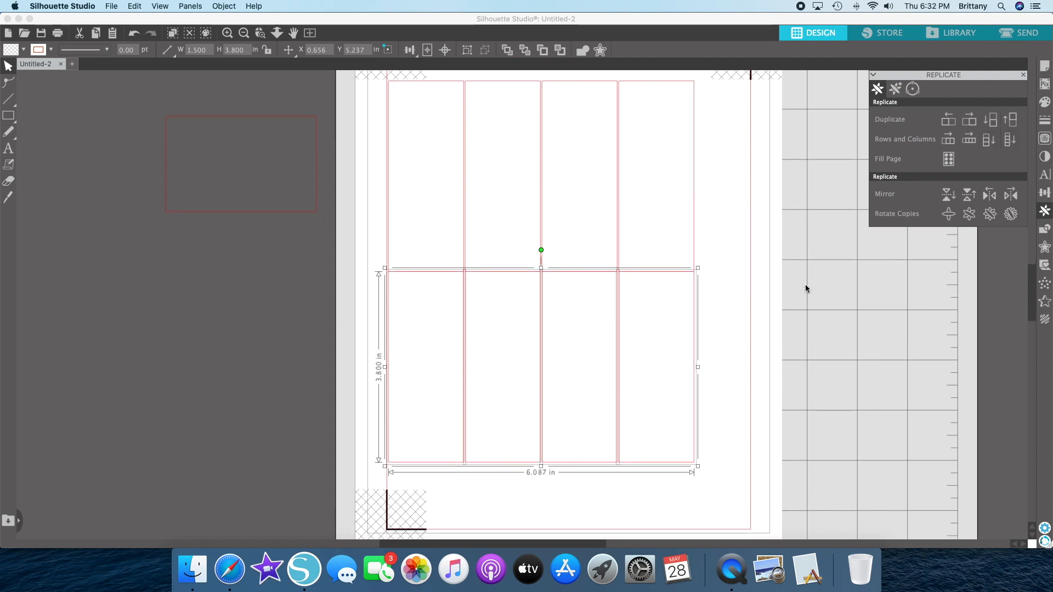
Step: Nudge the lower row of rectangles down to leave a small gap beneath the upper row
scroll(805, 284, "down", 1)
left_click_drag(835, 362, 463, 334)
key("Down")
key("Down")
key("Down")
key("Down")
key("Down")
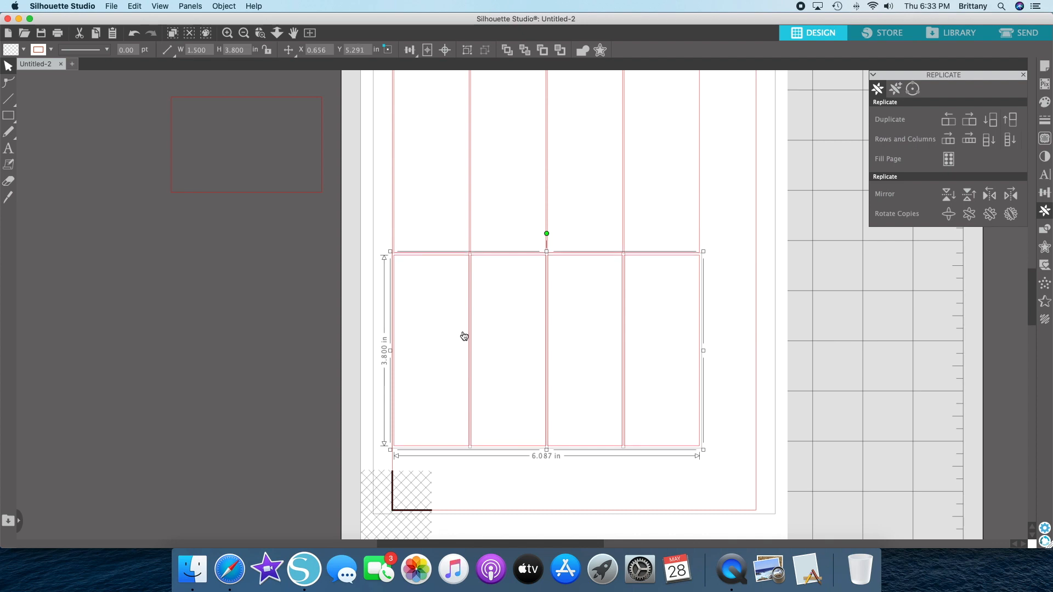
left_click(837, 352)
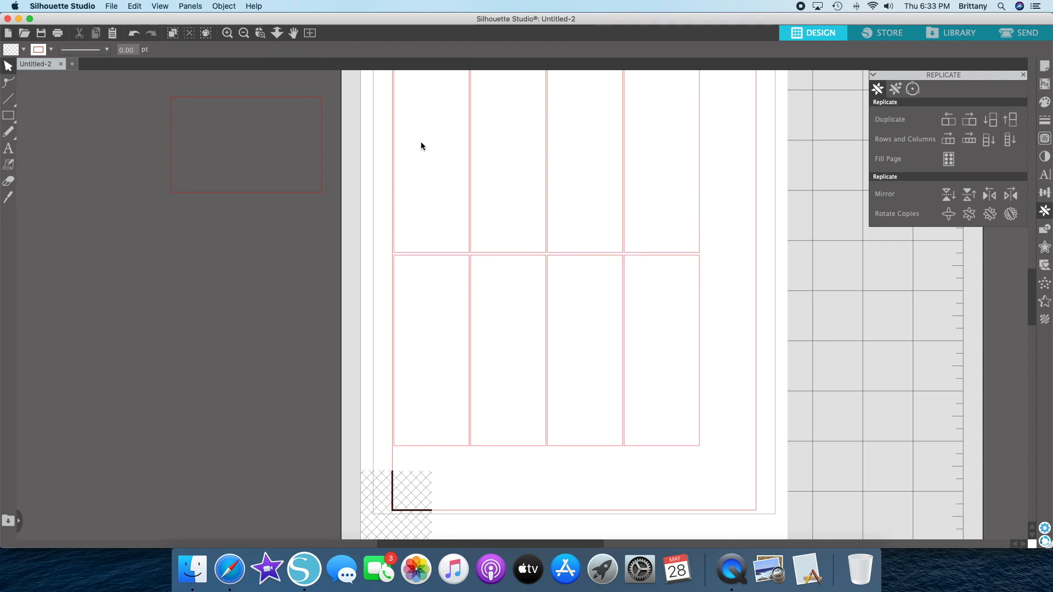
Step: Fit the page in view and move the separate 3 by 1.9 in rectangle farther left of the cutting mat
left_click(310, 33)
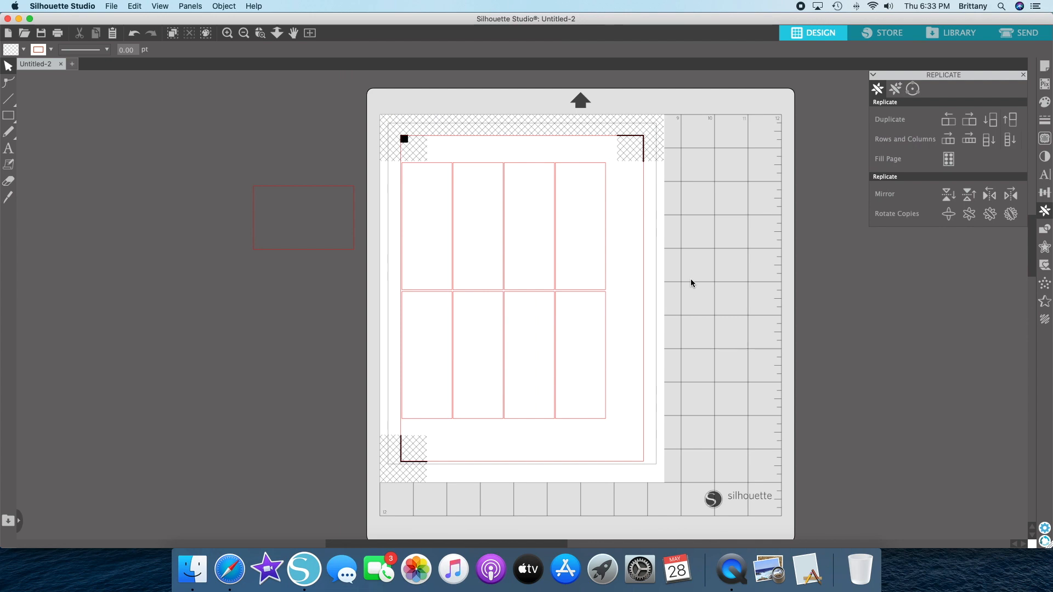
left_click_drag(325, 195, 254, 179)
left_click(278, 177)
Step: Try the landscape page orientation and switch back to portrait
left_click(1045, 67)
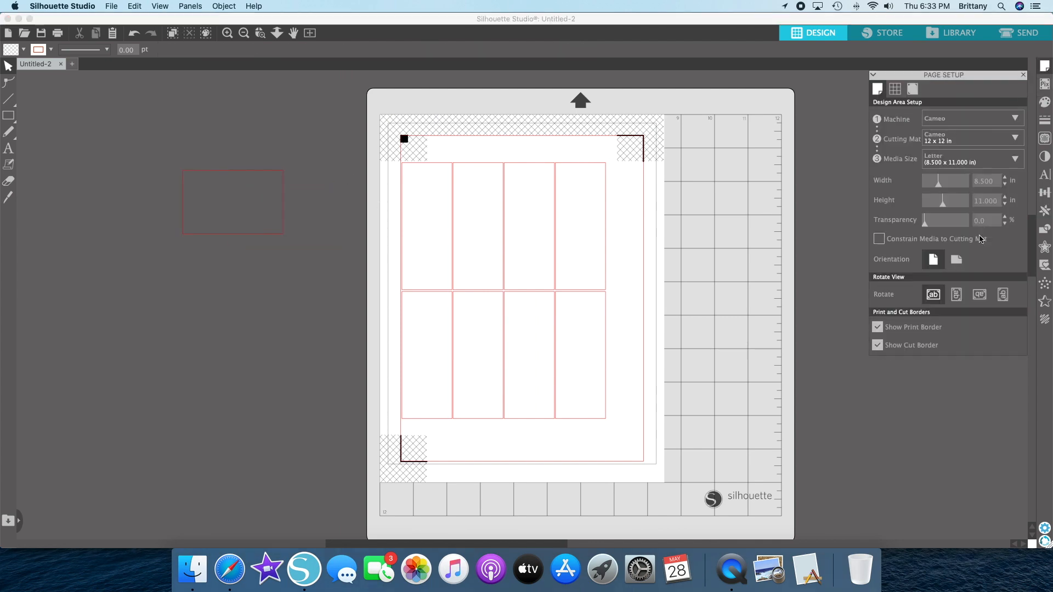
left_click(958, 261)
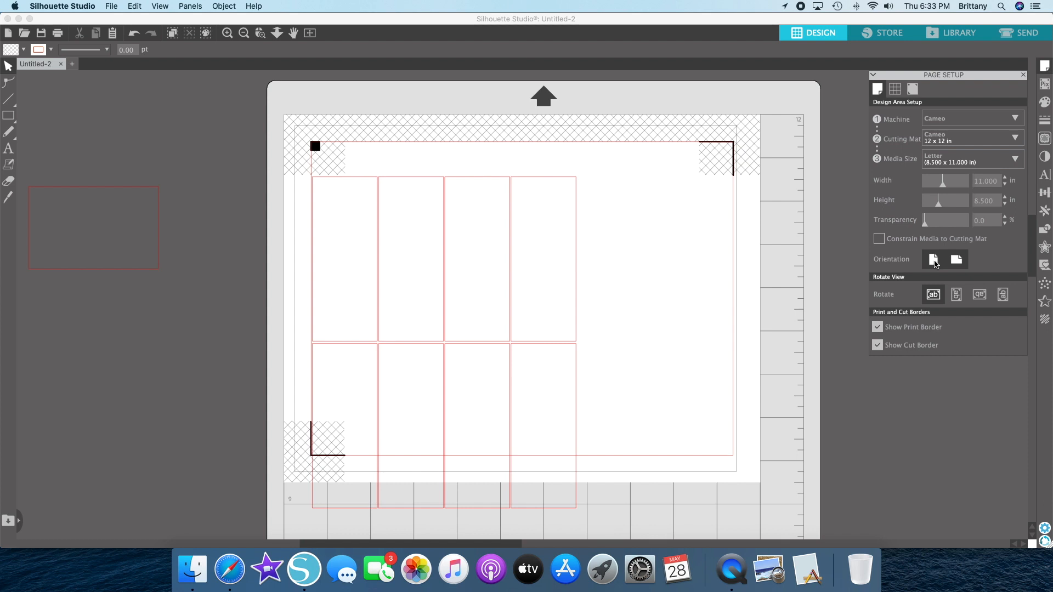
left_click(934, 261)
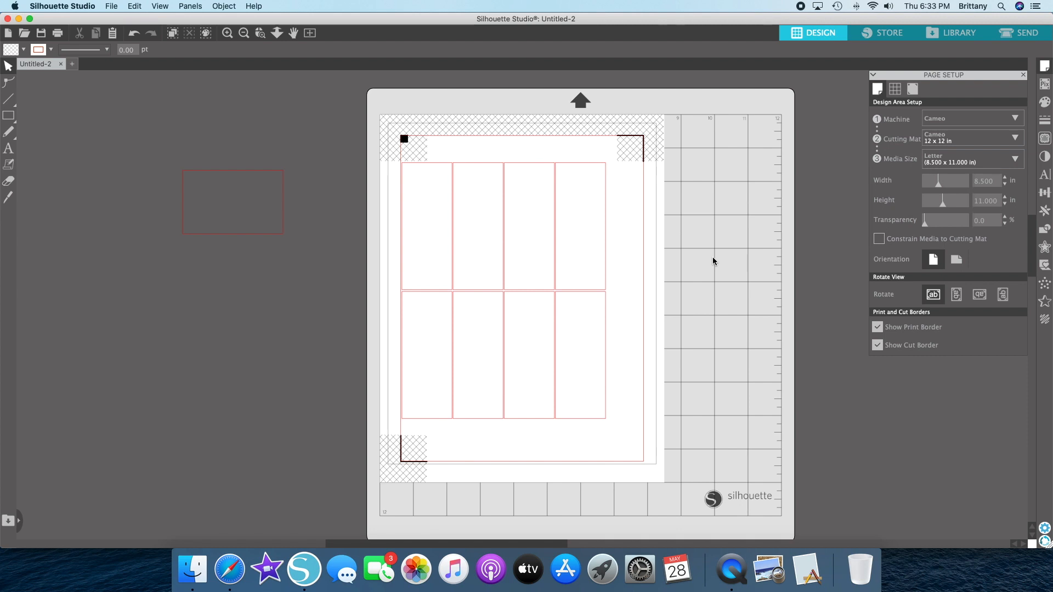
Step: Try shifting only the last rectangle of the upper row slightly right, and undo the move
left_click(601, 240)
left_click_drag(601, 240, 603, 240)
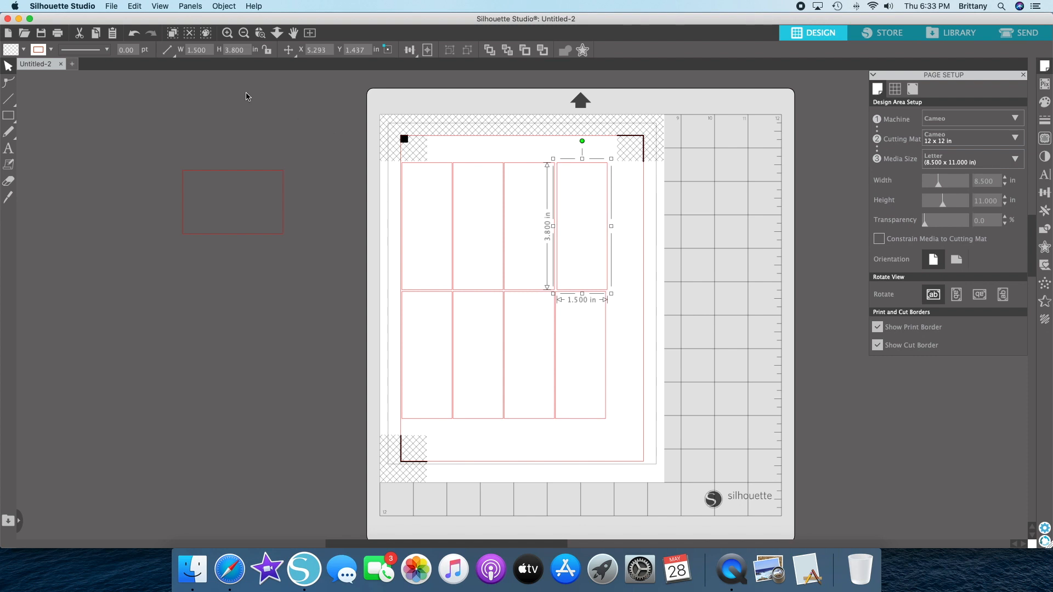
left_click(689, 377)
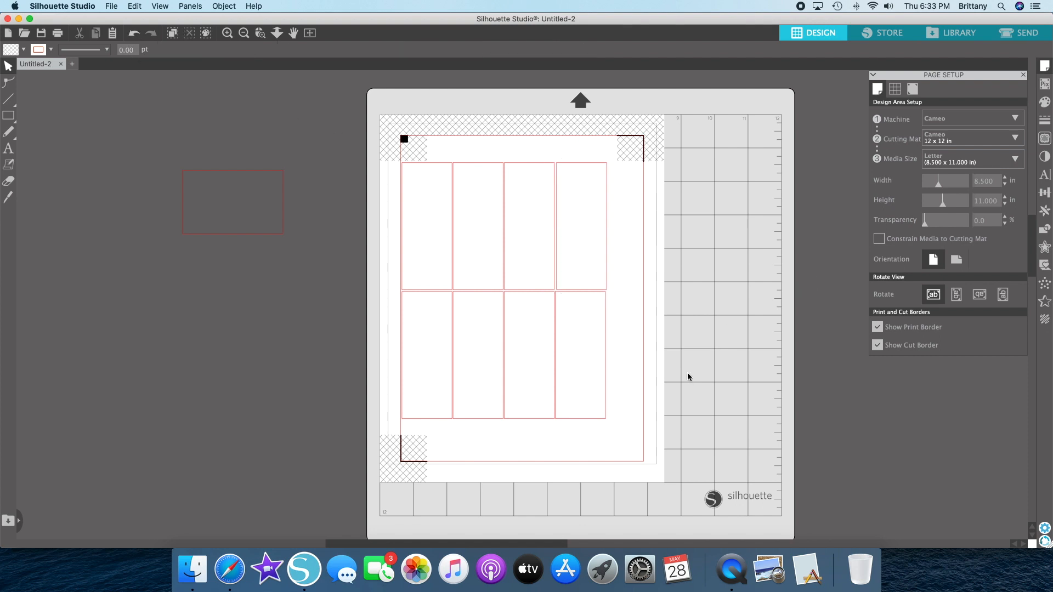
left_click(134, 34)
left_click(134, 34)
left_click(134, 34)
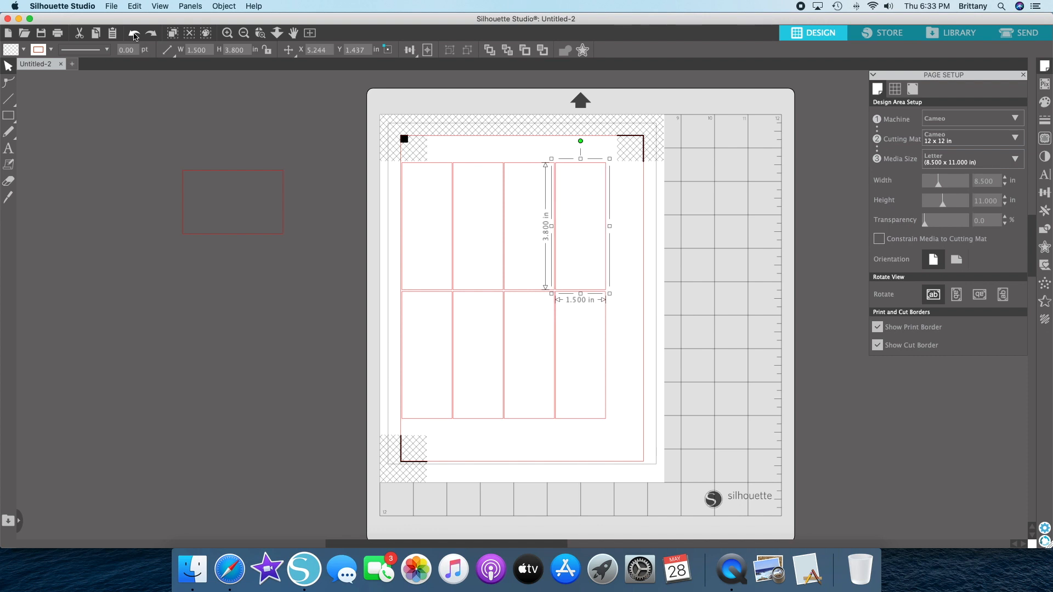
Step: Nudge both rectangles of the fourth column right together to widen the gap beside them
left_click_drag(693, 348, 605, 288)
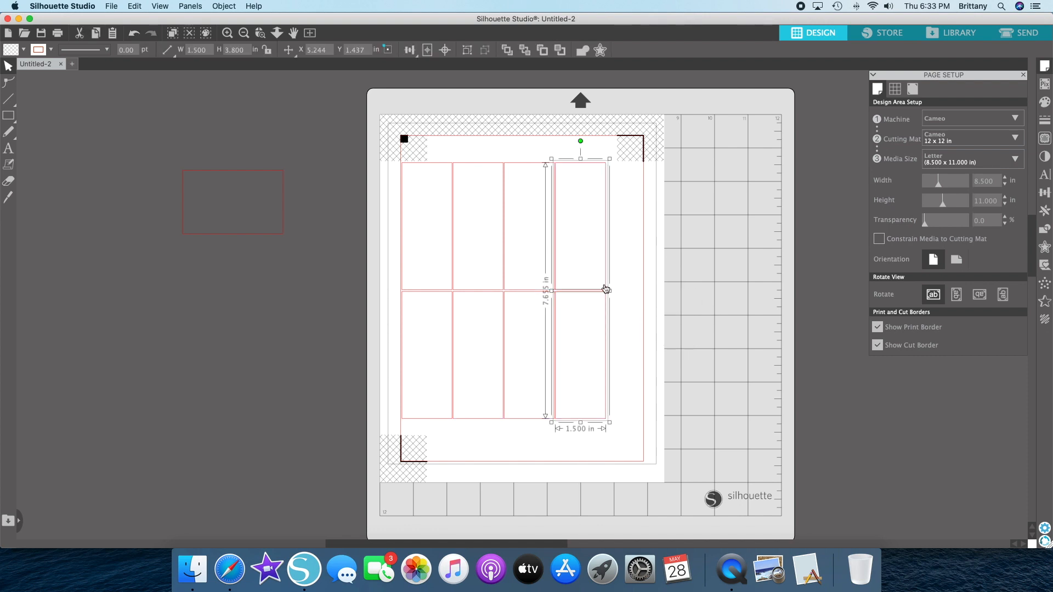
key("Right")
key("Right")
key("Right")
key("Right")
key("Right")
key("Right")
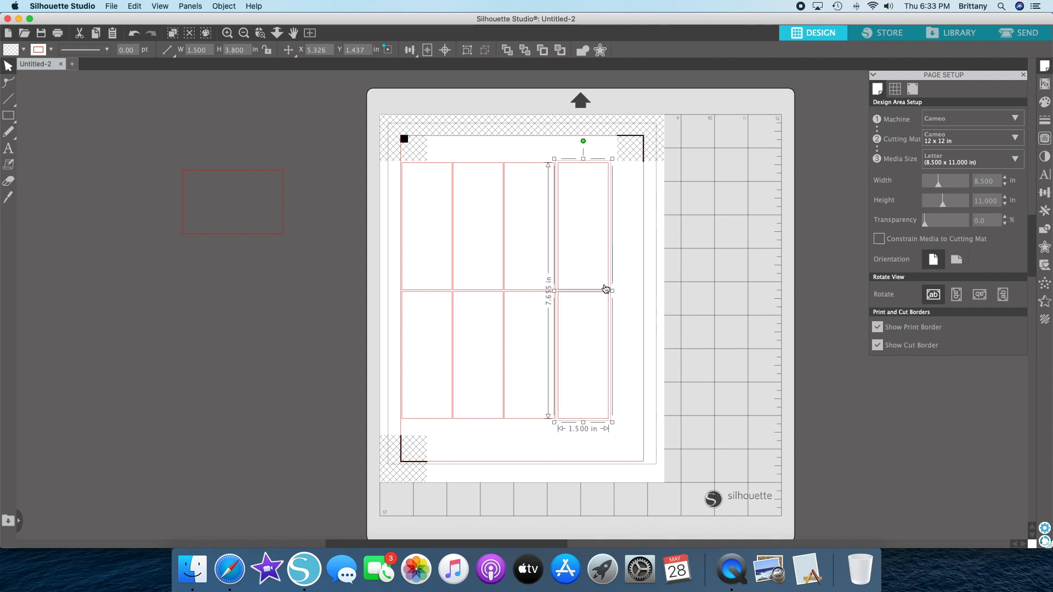
Step: Space the lower row's four rectangles evenly in the horizontal direction and do the same for the upper row
left_click_drag(661, 365, 421, 352)
left_click(1045, 192)
left_click(952, 194)
left_click_drag(750, 224, 395, 229)
left_click(951, 193)
Step: Nudge the lower row farther down to widen the gap between the two rows
left_click_drag(737, 363, 423, 364)
key("Down")
key("Down")
key("Down")
key("Down")
key("Down")
scroll(423, 362, "right", 2)
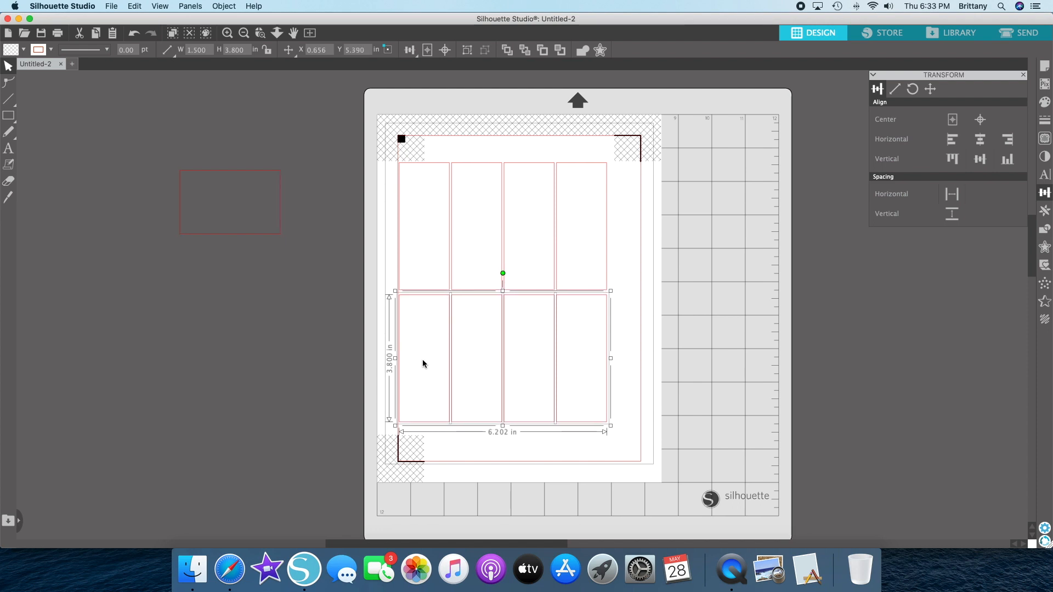
scroll(743, 377, "right", 2)
left_click(743, 376)
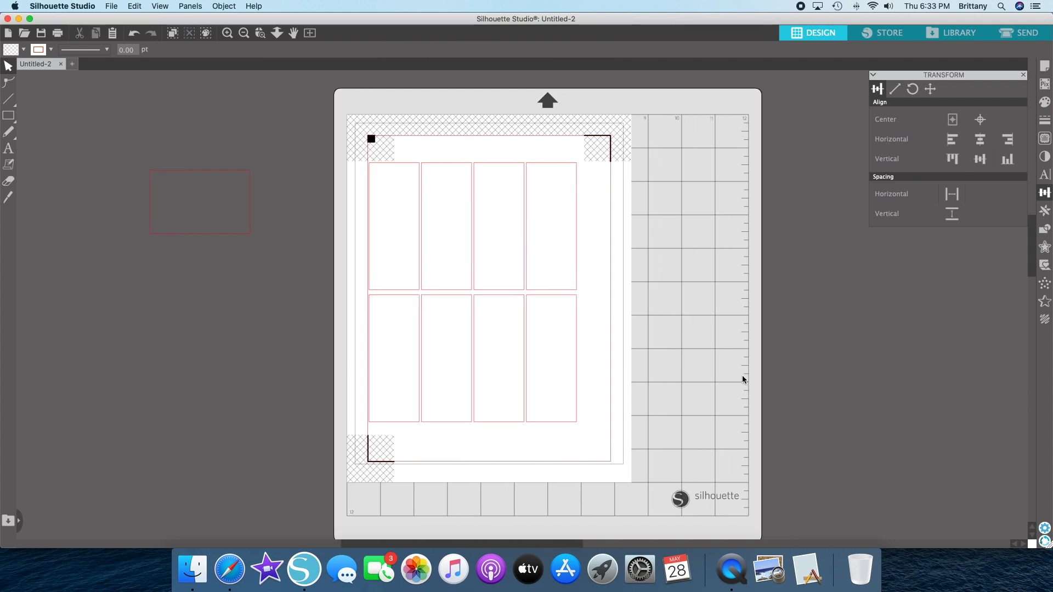
Step: Cut the separate 3 by 1.9 in rectangle from the document and create a new document
scroll(743, 376, "left", 4)
scroll(743, 377, "left", 1)
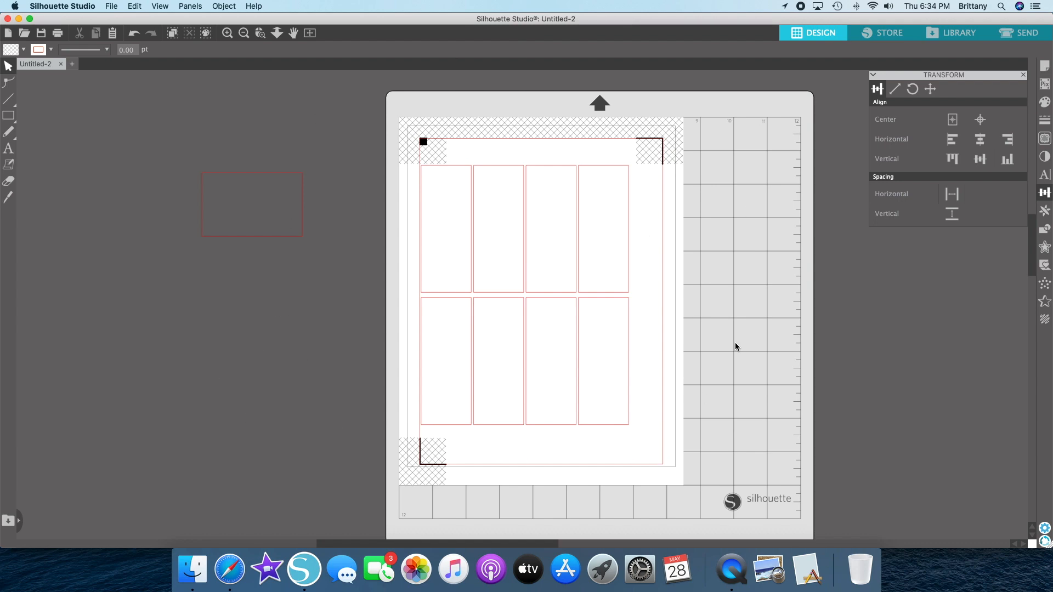
left_click(248, 176)
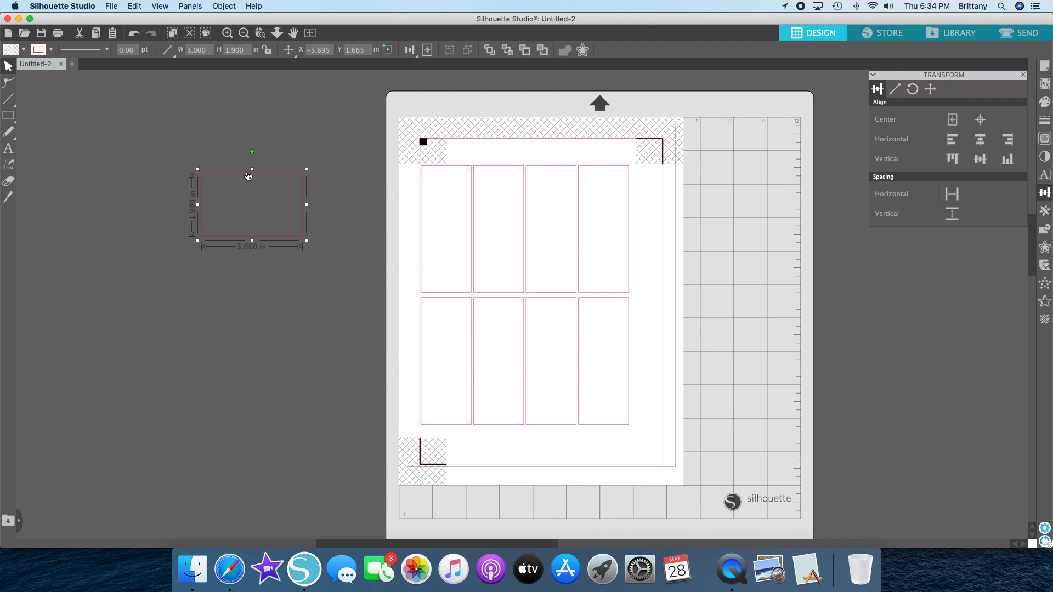
key("Delete")
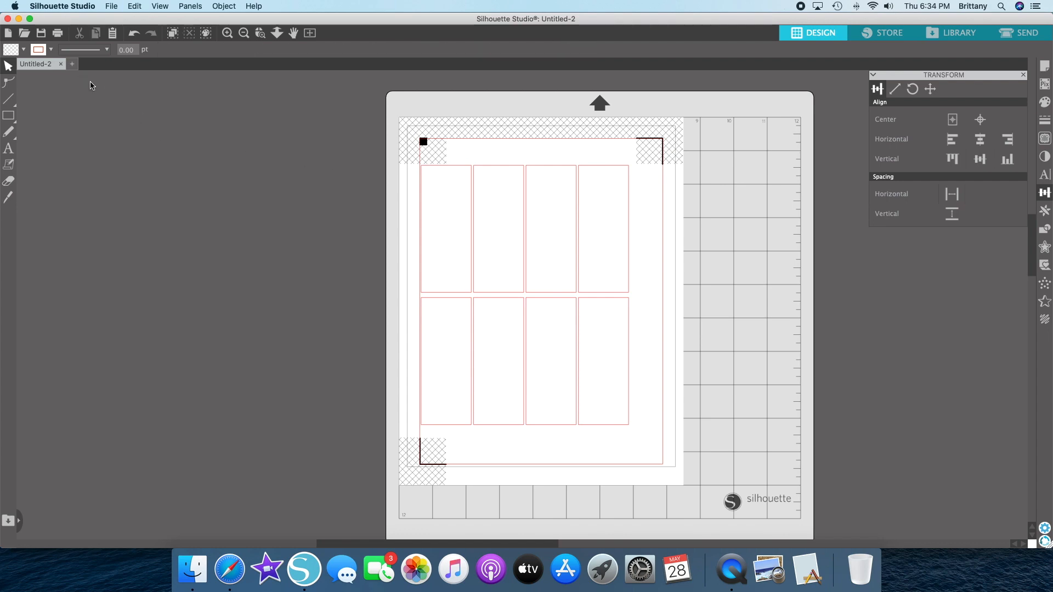
left_click(9, 33)
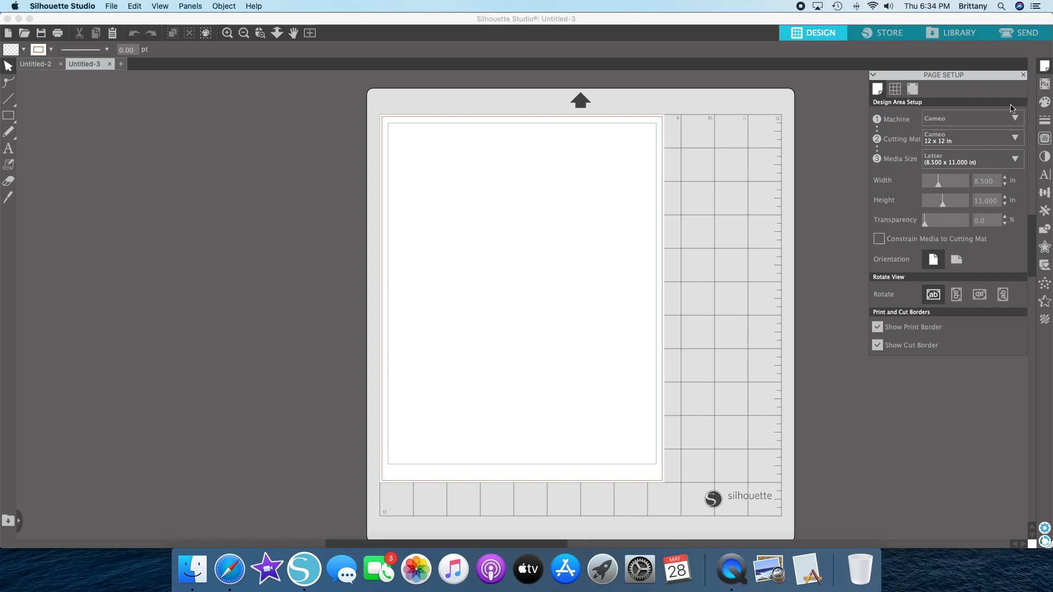
Step: Turn on registration marks in the new document and paste the cut rectangle into it
left_click(912, 89)
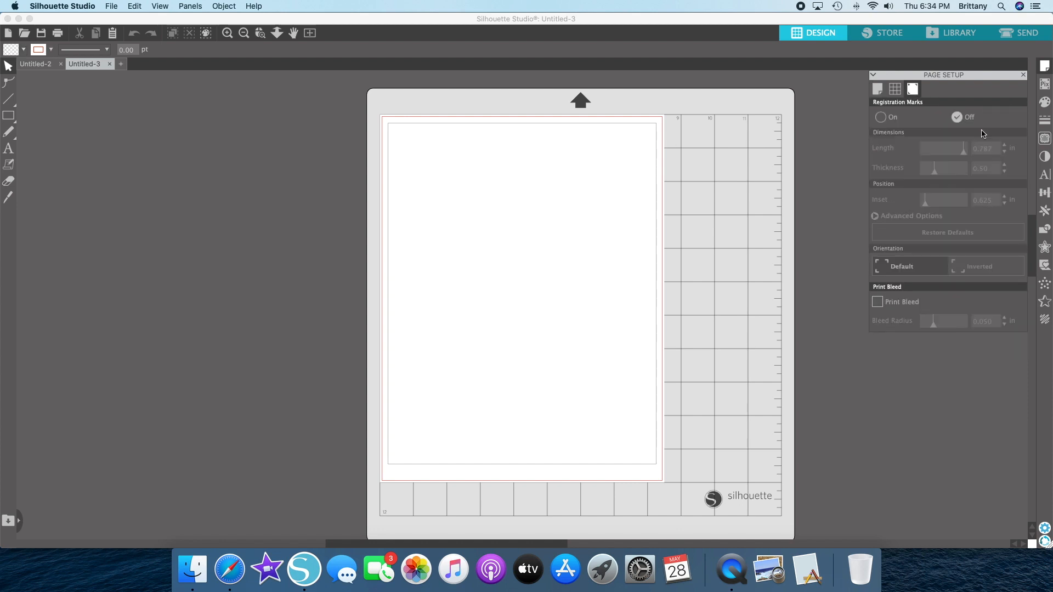
left_click(881, 118)
left_click(474, 187)
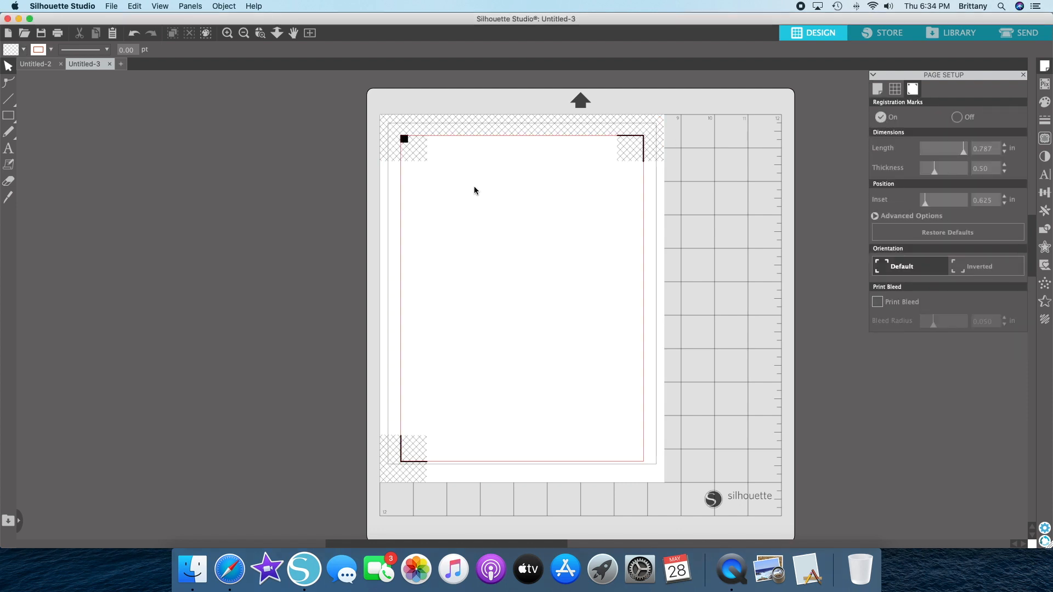
key("super+v")
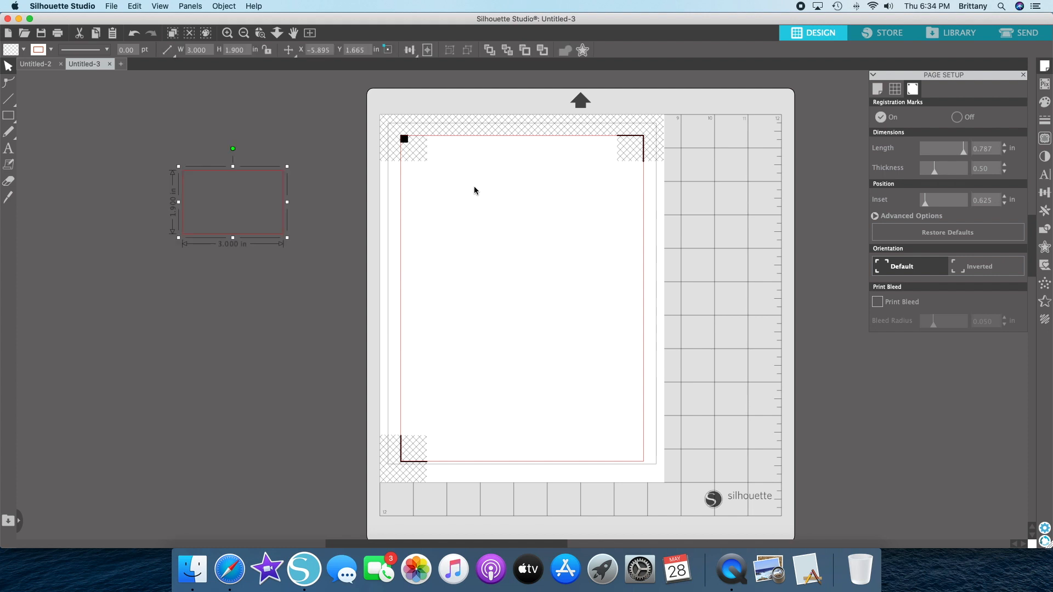
Step: Move the pasted 3 by 1.9 in rectangle onto the page, against the left cut border just below the black registration square
scroll(263, 173, "right", 1)
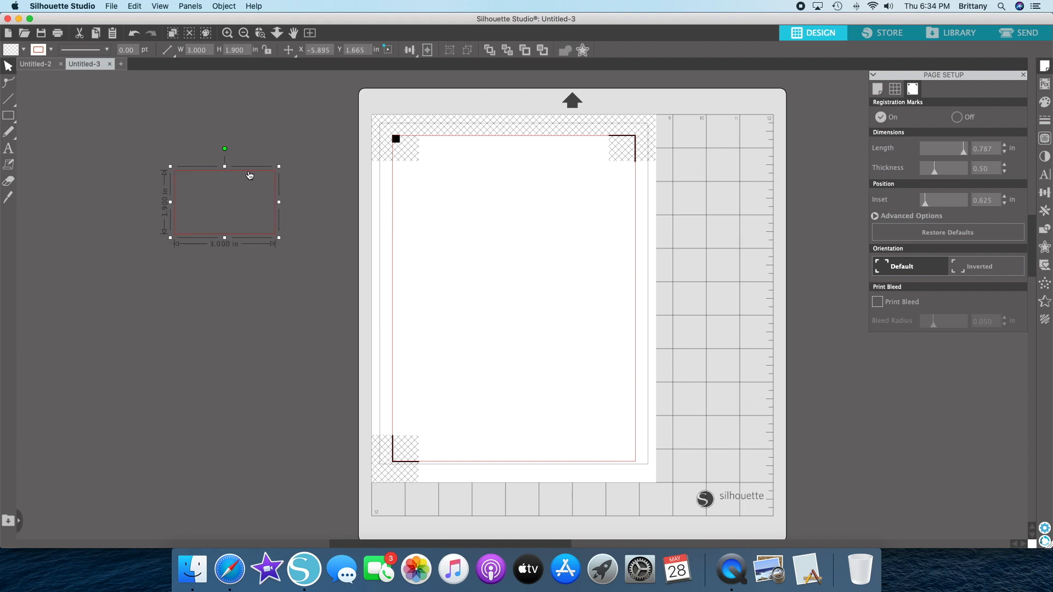
scroll(253, 174, "up", 1)
left_click_drag(423, 178, 450, 173)
left_click(602, 216)
left_click(482, 202)
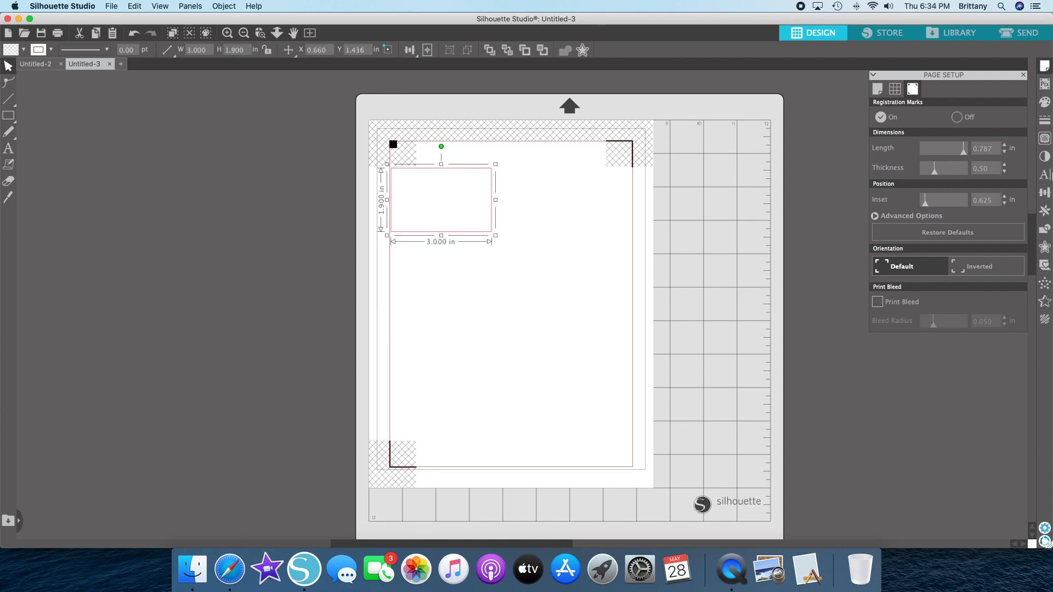
Step: Duplicate the rectangle to the right and nudge the copy farther right to leave a small gap between the two
left_click(1044, 213)
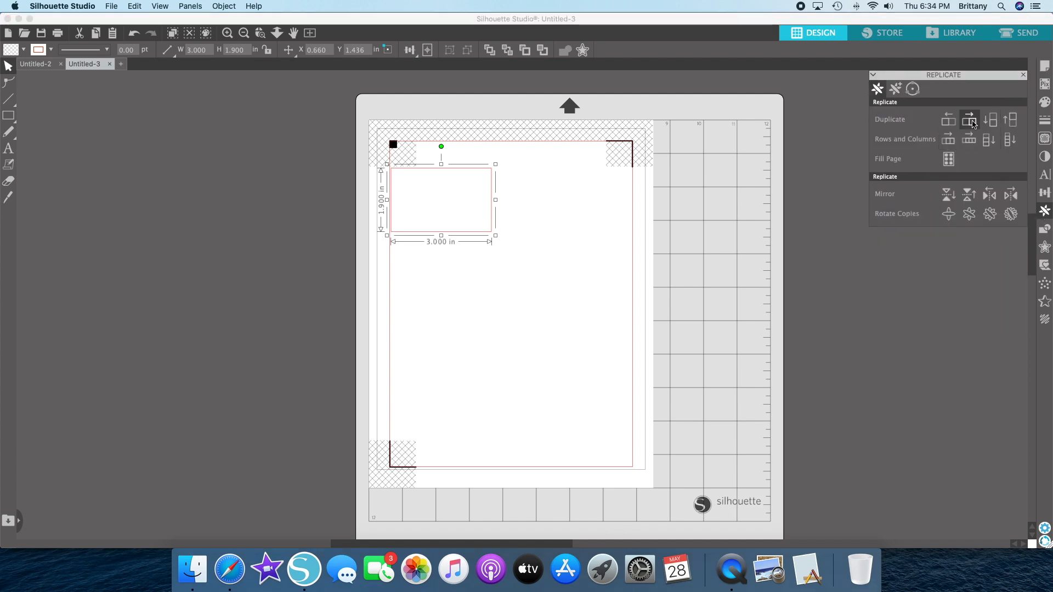
left_click(973, 124)
left_click(643, 222)
left_click(577, 218)
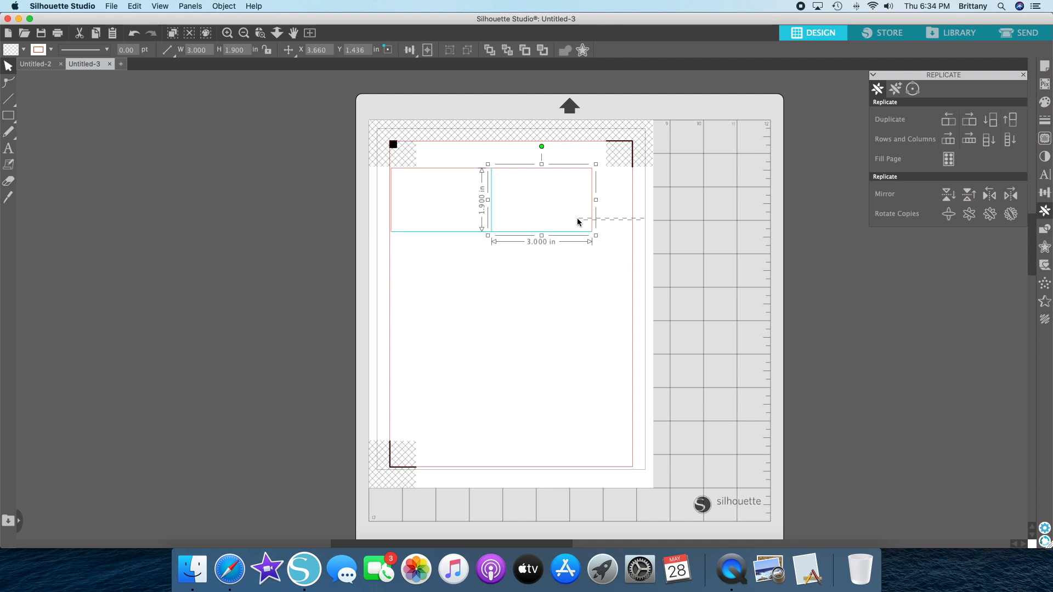
key("Right")
key("Right")
key("Right")
key("Right")
key("Right")
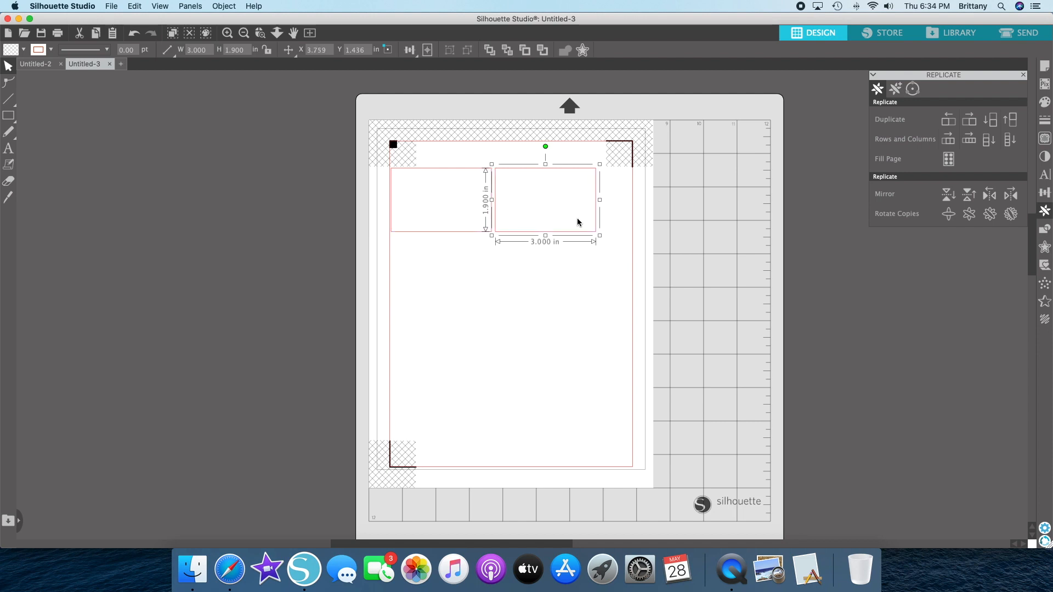
key("Right")
Step: Replicate the pair of rectangles downward into a column of three rows and duplicate the lowest row below for a fourth
left_click(690, 223)
left_click_drag(689, 201, 402, 198)
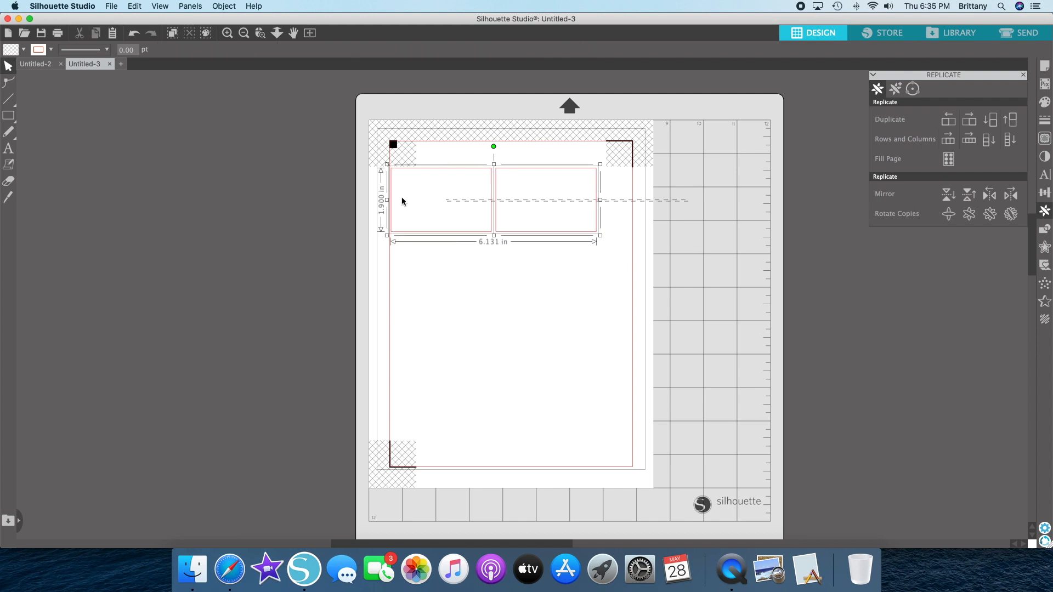
left_click(990, 143)
left_click(741, 241)
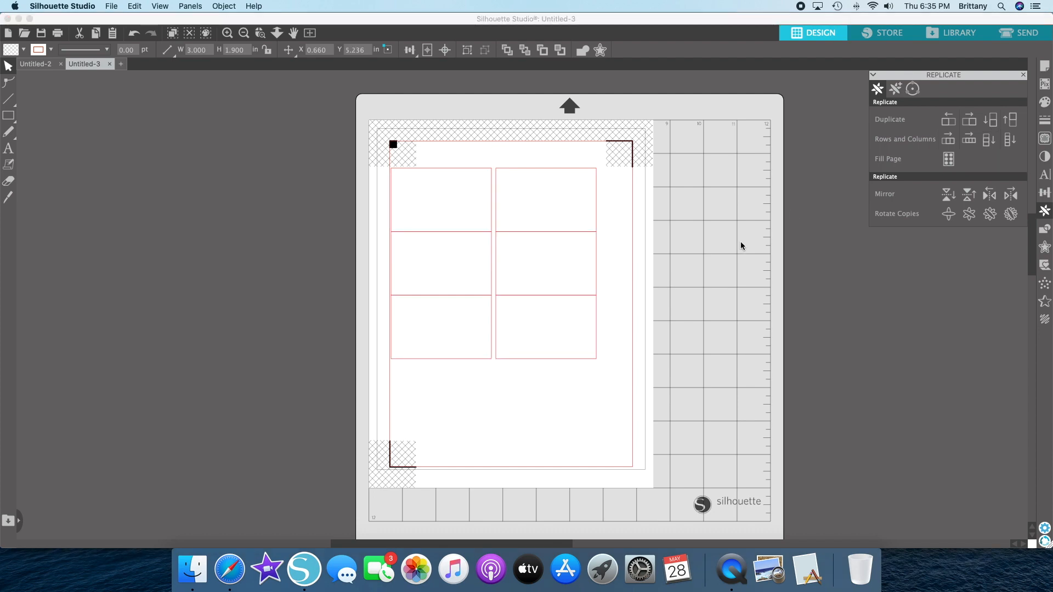
left_click_drag(724, 384, 507, 327)
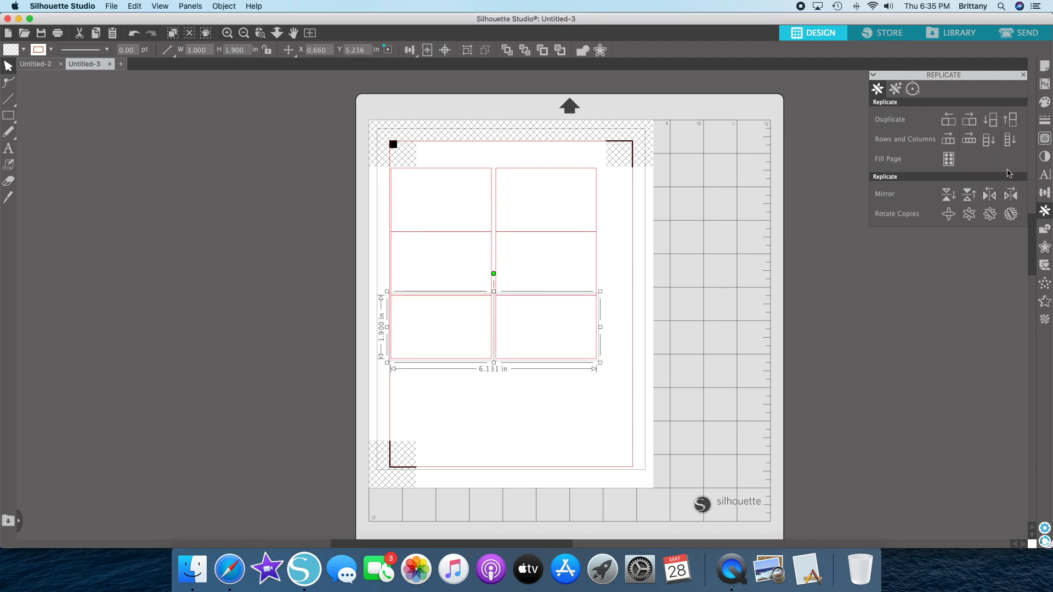
left_click(991, 119)
left_click(874, 350)
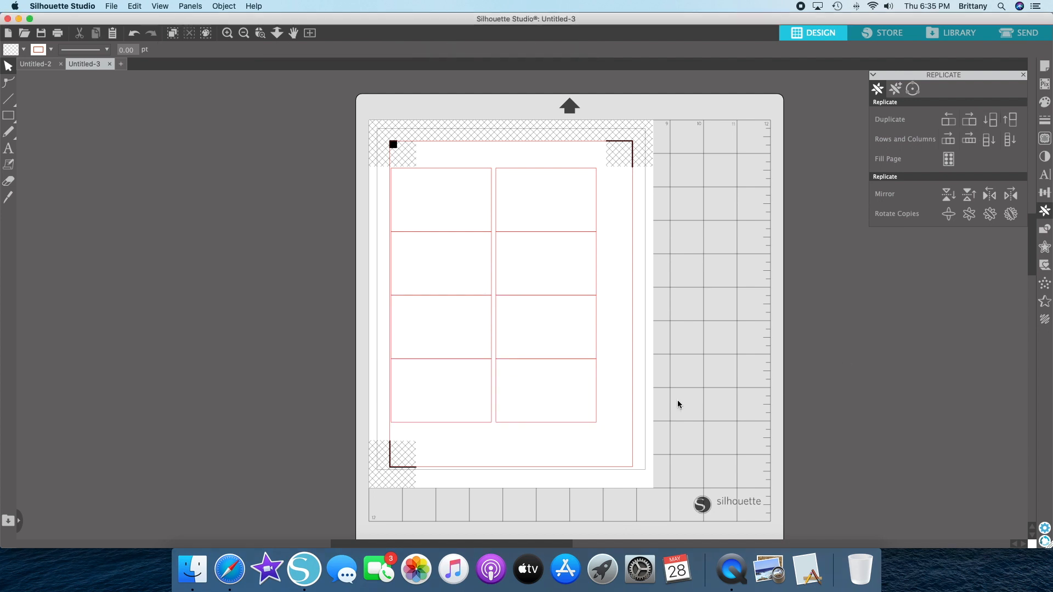
Step: Nudge the lowest row of two rectangles farther down to open a gap below the third row
left_click(439, 392)
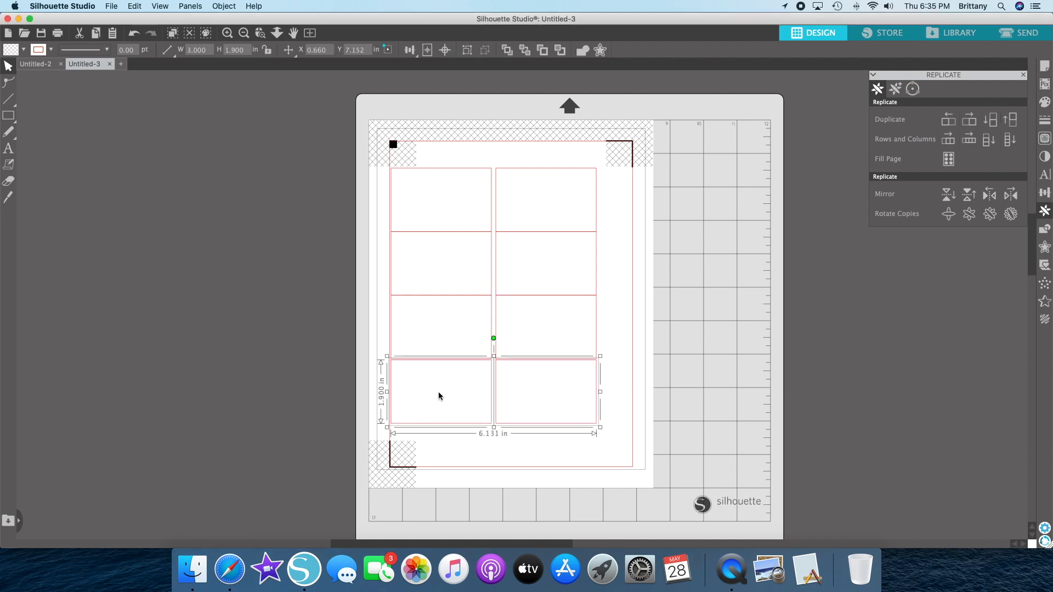
key("Down")
key("Down")
key("Down")
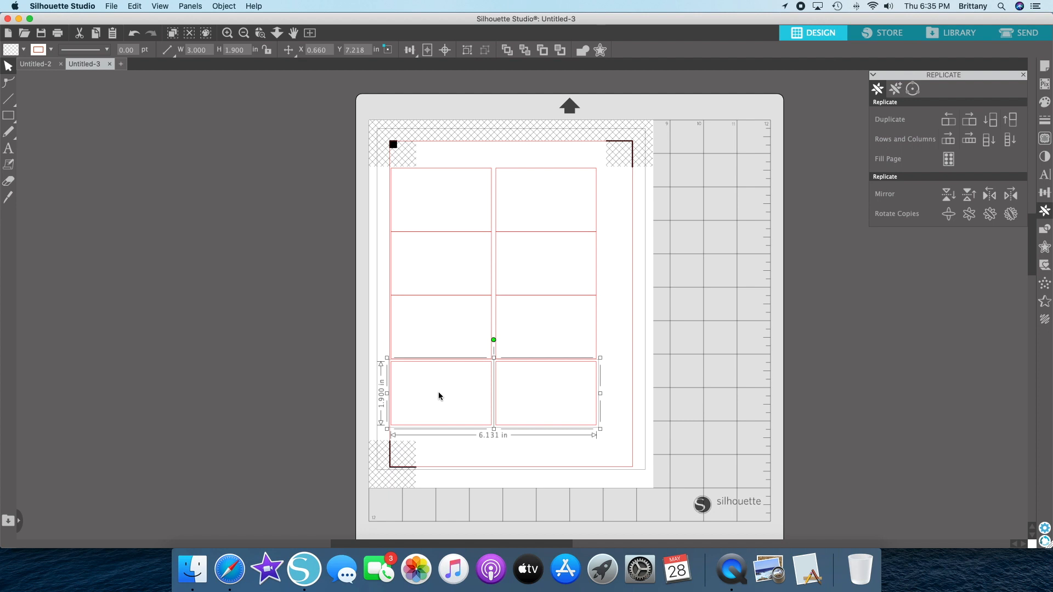
left_click(681, 362)
left_click_drag(557, 466, 557, 164)
left_click(798, 371)
left_click_drag(703, 444, 427, 413)
key("Down")
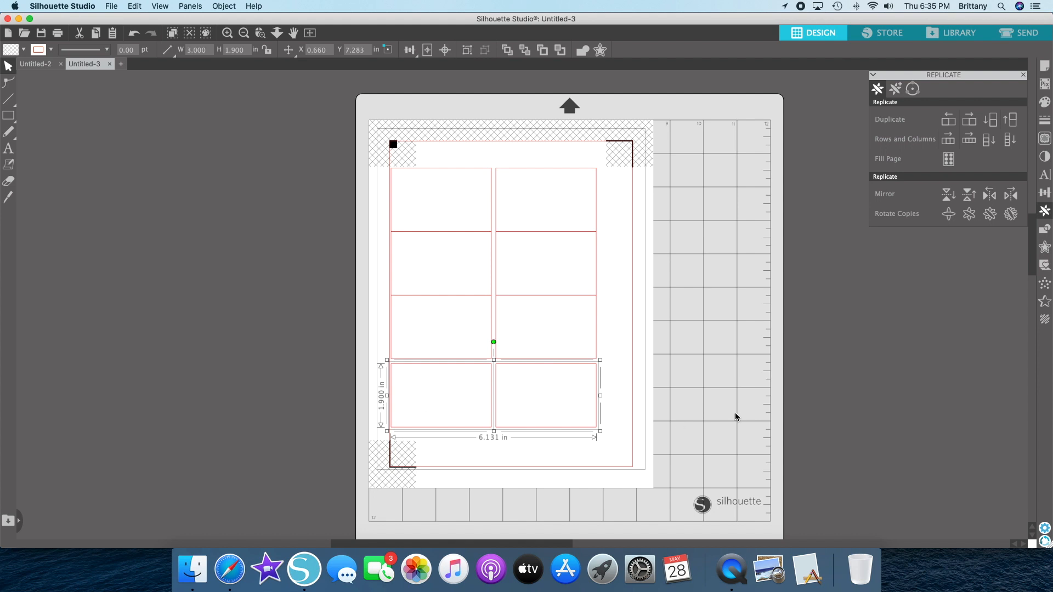
Step: Space the four rectangles of the right column evenly in the vertical direction and do the same for the left column
left_click(736, 418)
left_click_drag(562, 456, 562, 169)
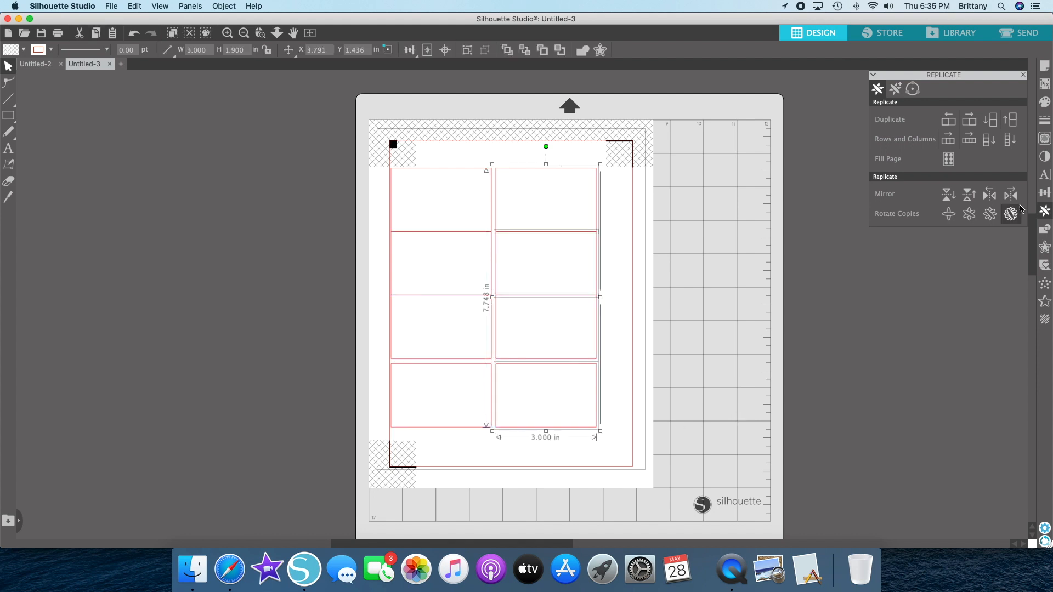
left_click(1046, 194)
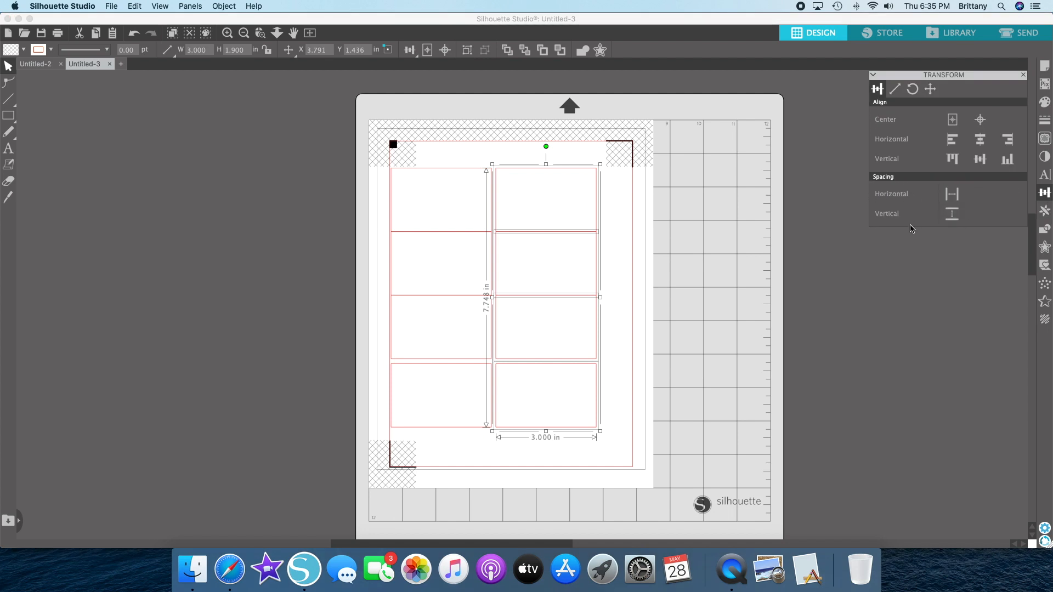
left_click_drag(430, 133, 417, 441)
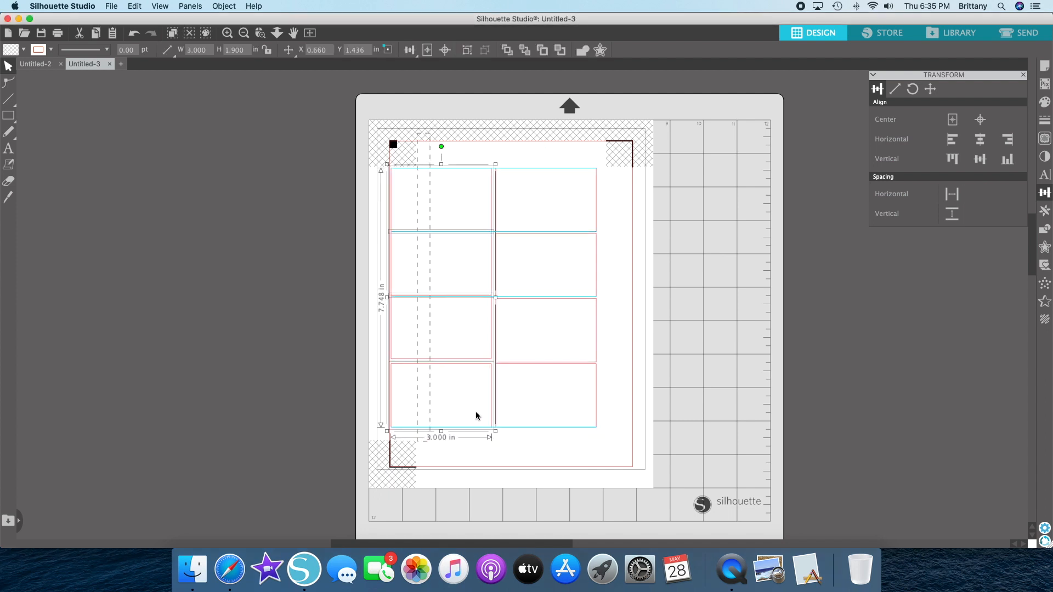
left_click(953, 214)
left_click(789, 300)
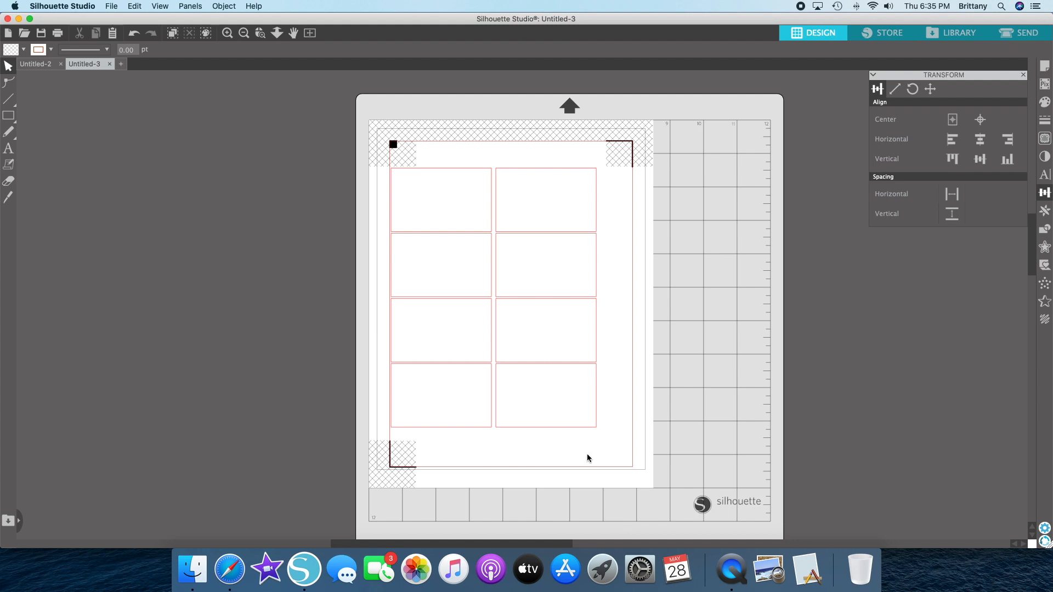
Step: Look over the finished page of 1.5 by 3.8 in rectangles in Untitled-2 and return to Untitled-3
left_click(35, 68)
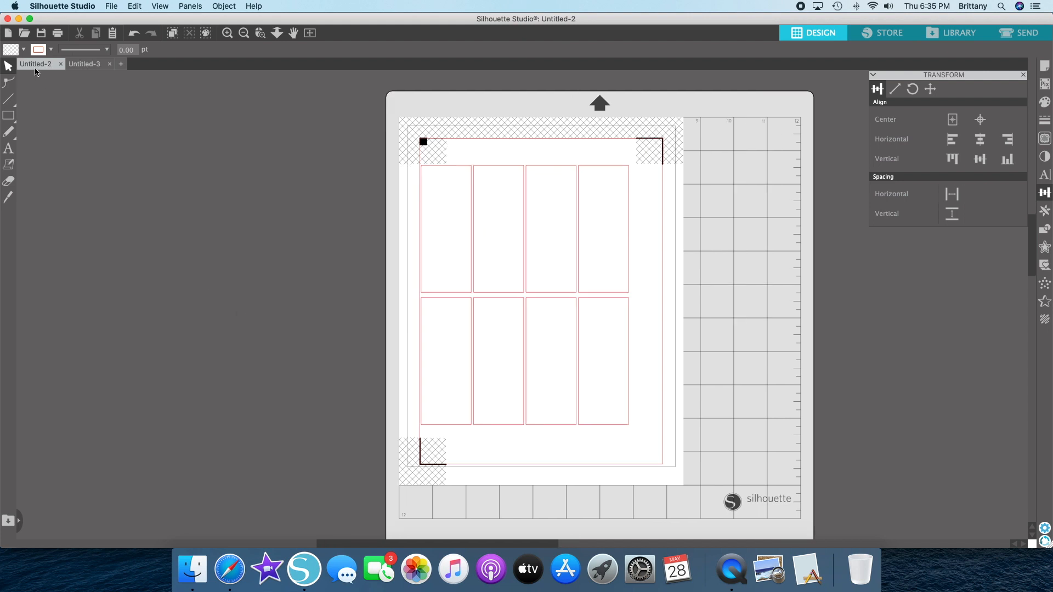
left_click(83, 67)
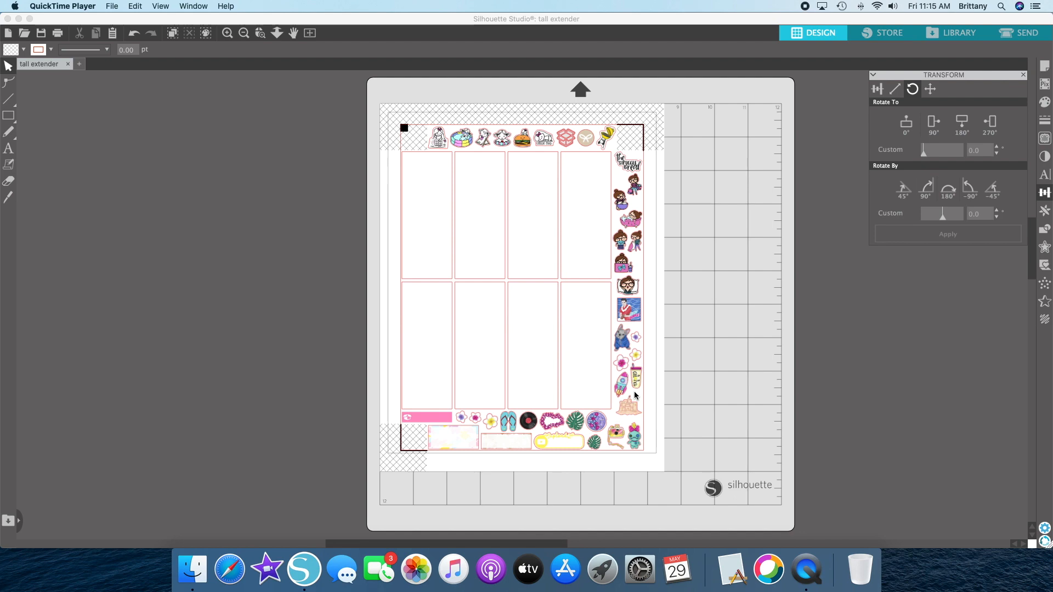
Step: Select the rectangles and decorated stickers in the tall extender document and set their cut style to Cut Edge for sending
left_click_drag(660, 458, 380, 159)
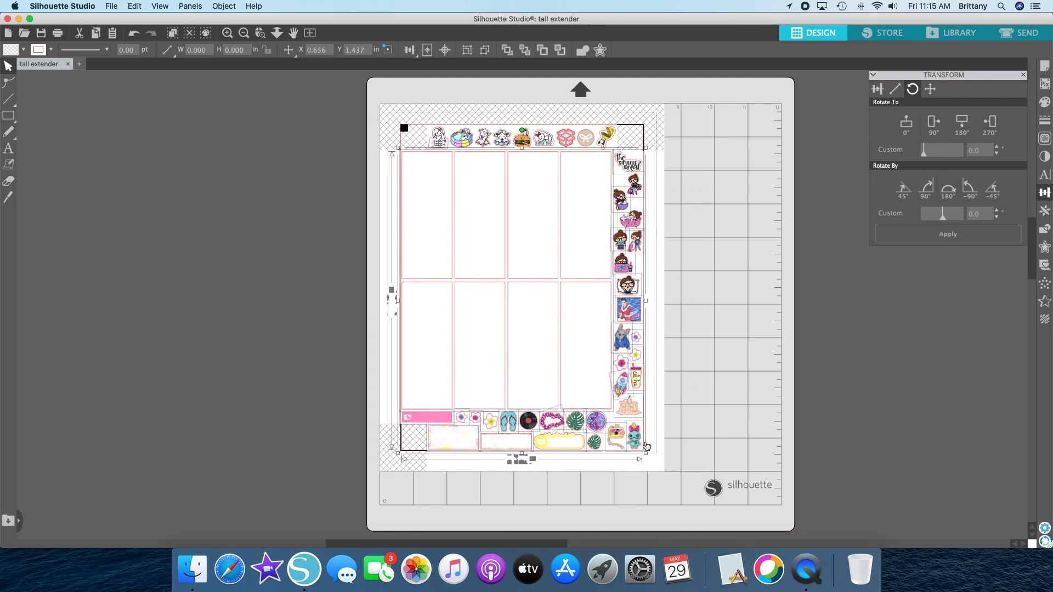
left_click(1033, 36)
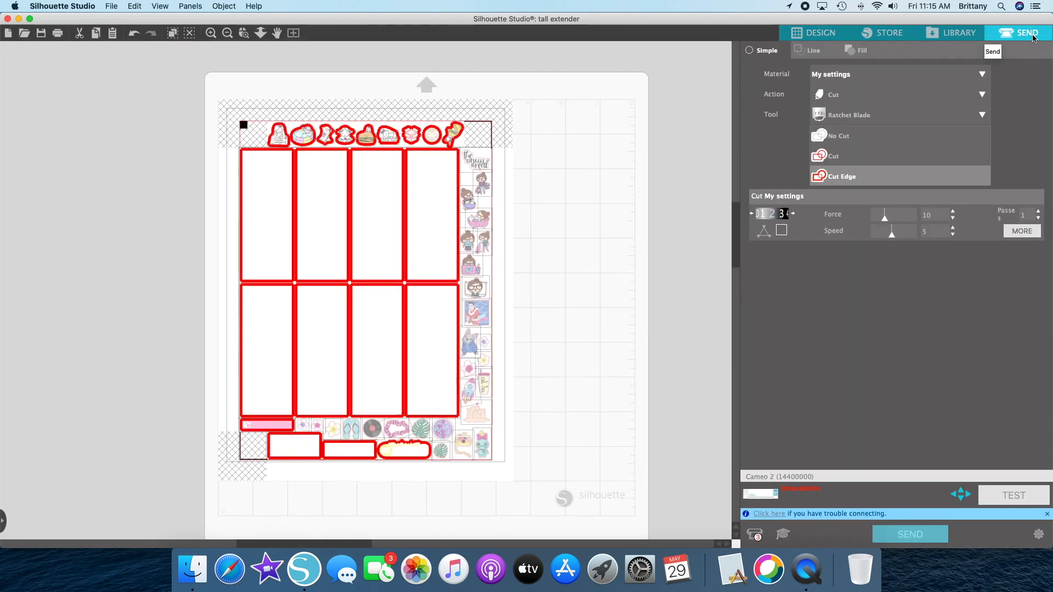
left_click(832, 181)
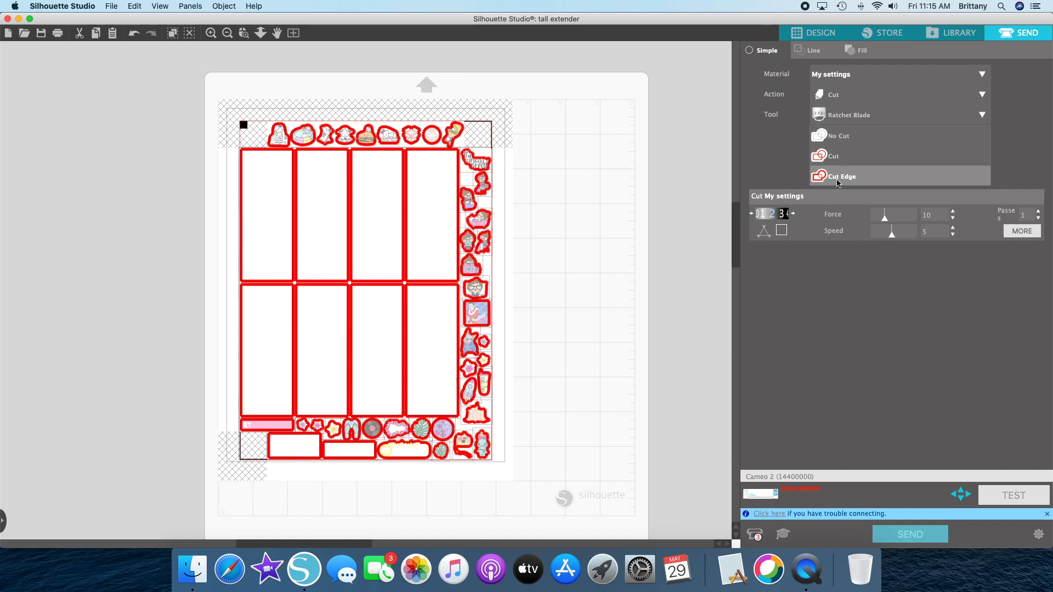
left_click(711, 200)
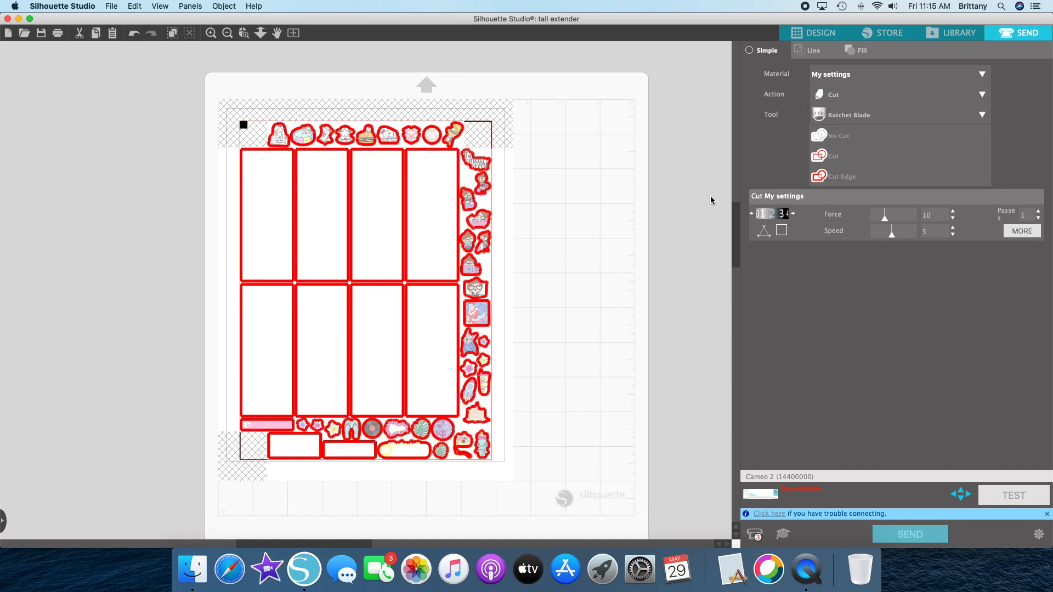
Step: Return to the design view, open the page for printing, and use the Photo paper preset on the HP ENVY 4500 series printer
left_click(811, 32)
scroll(439, 124, "up", 1)
left_click(87, 6)
mouse_move(112, 6)
left_click(137, 172)
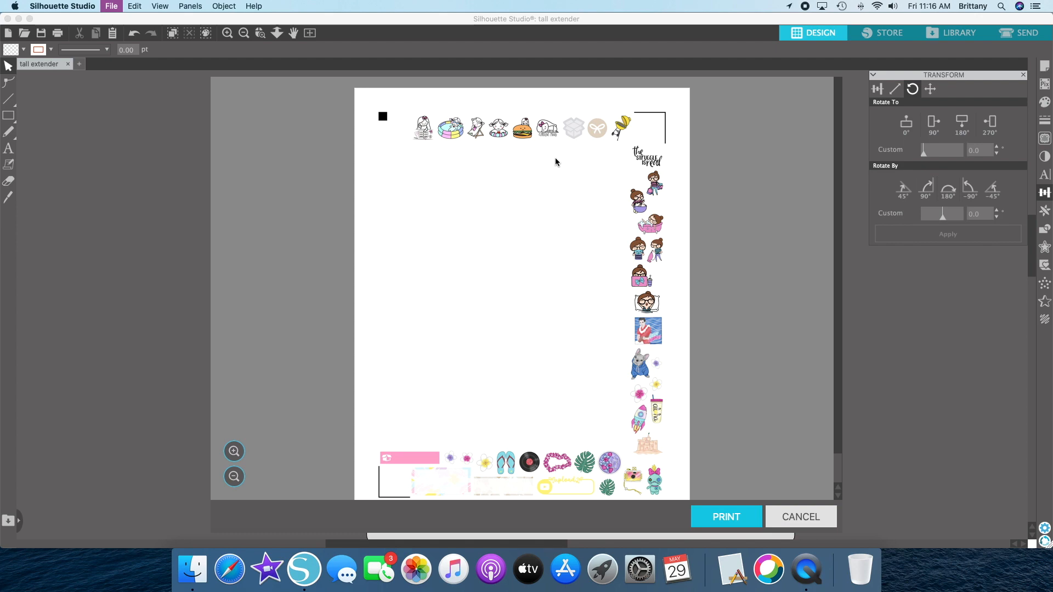
left_click(719, 521)
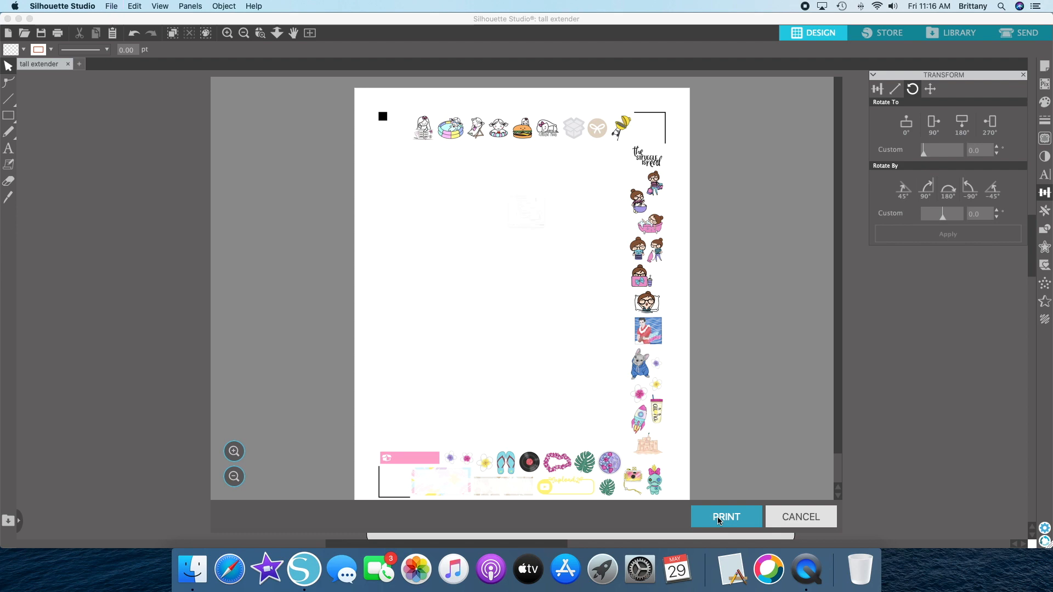
left_click(535, 127)
left_click(530, 118)
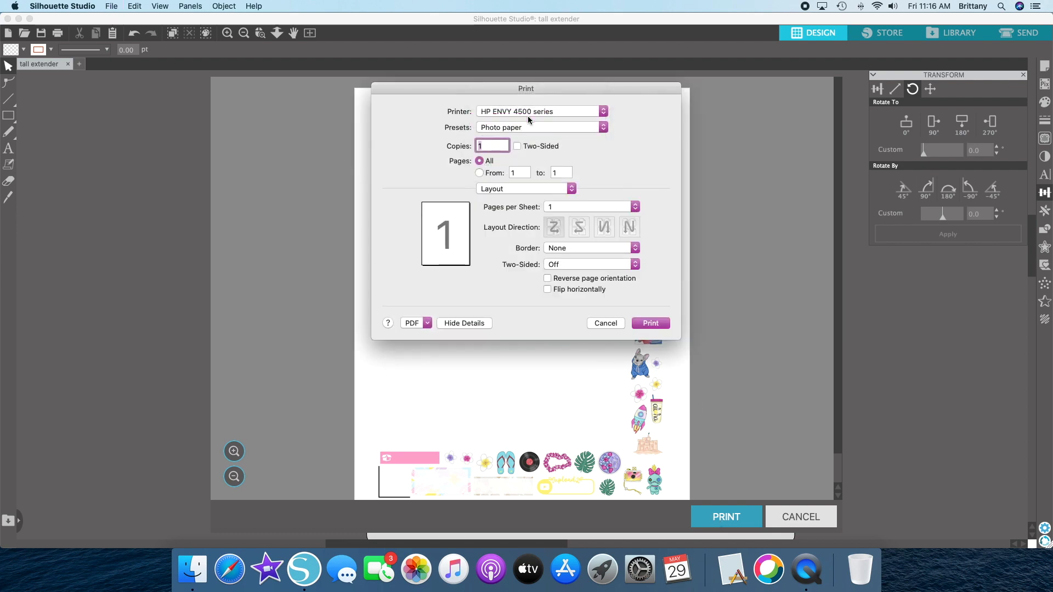
Step: Switch from the Layout section of the print settings to another section, choose its options, and print the page
left_click(526, 189)
left_click(519, 233)
left_click(527, 208)
left_click(526, 208)
left_click(524, 224)
left_click(521, 246)
left_click(655, 277)
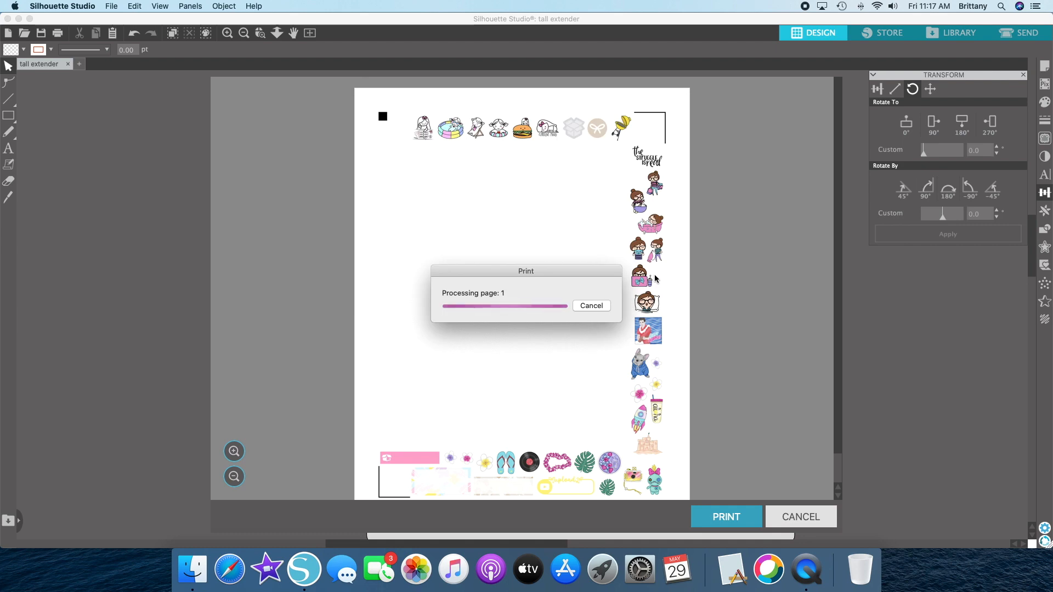